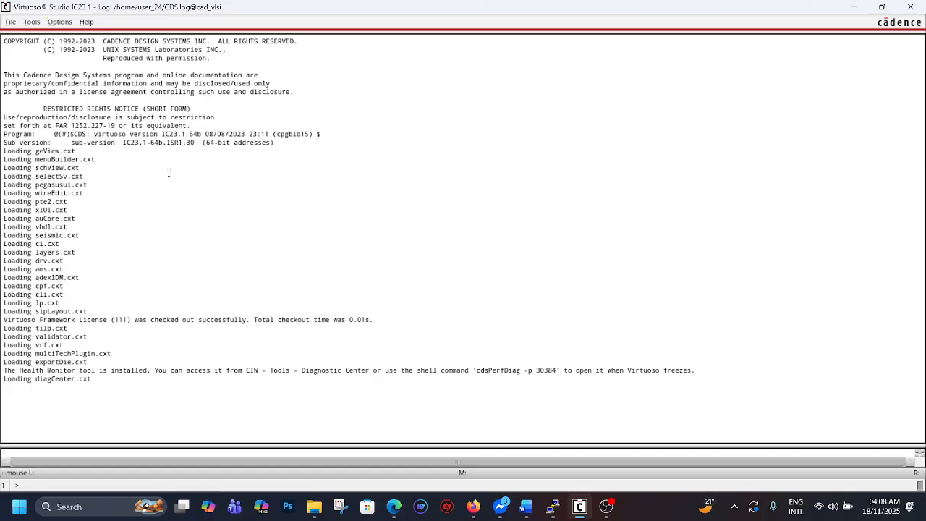
Open the form for creating a new cellview
{"action": "left_click", "coordinate": [11, 22]}
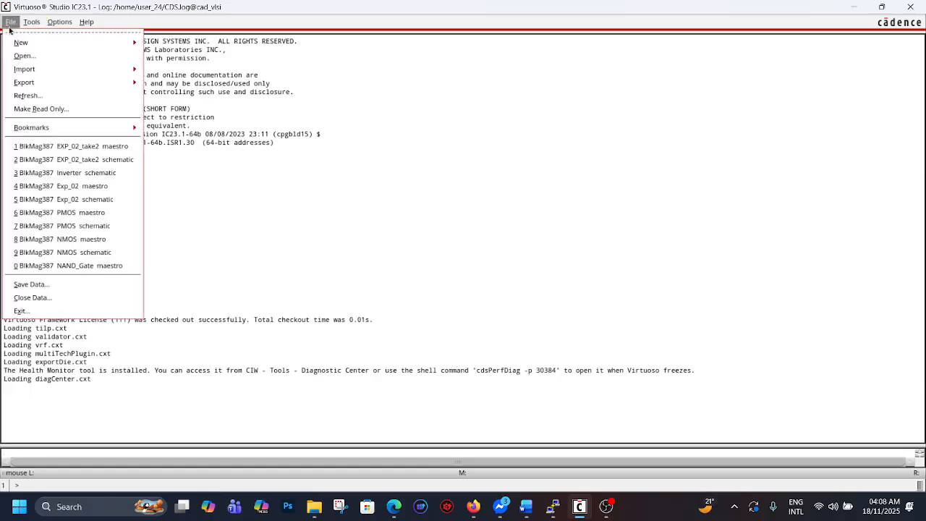
{"action": "mouse_move", "coordinate": [28, 43]}
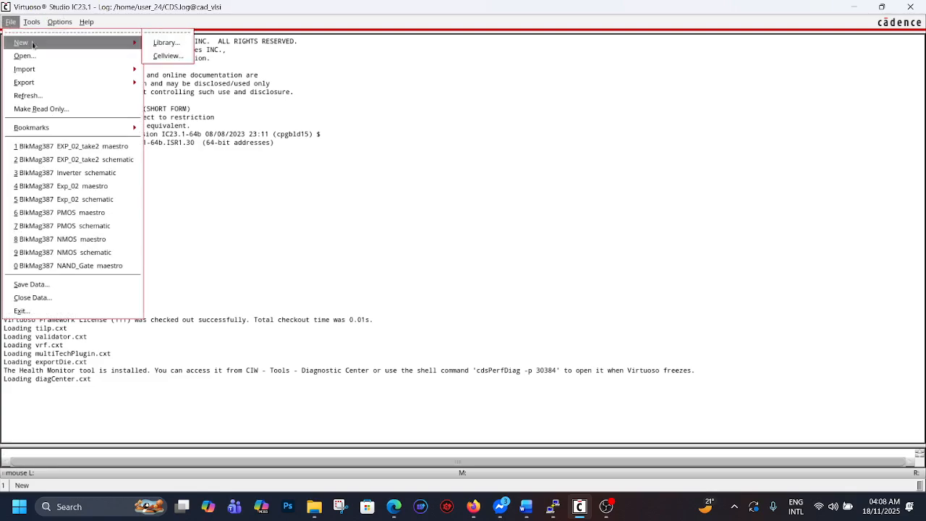
{"action": "left_click", "coordinate": [170, 59]}
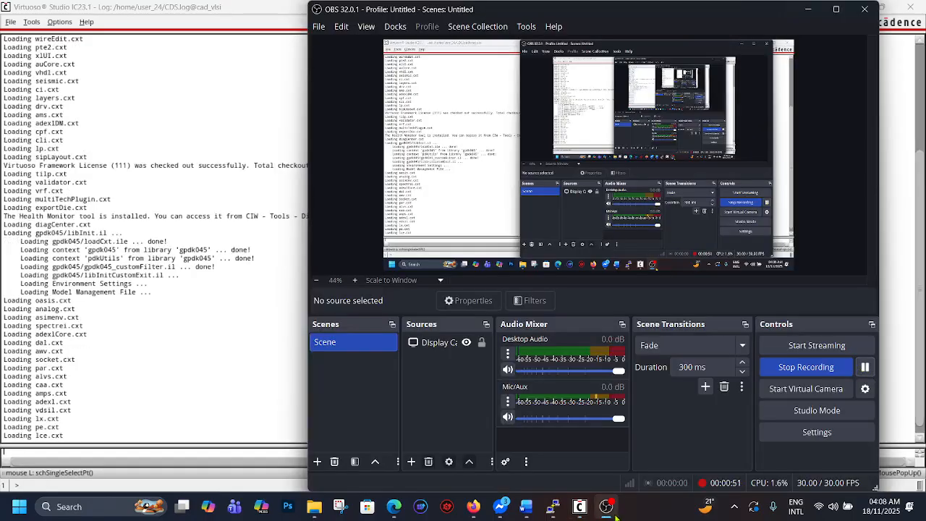
{"action": "mouse_move", "coordinate": [615, 515]}
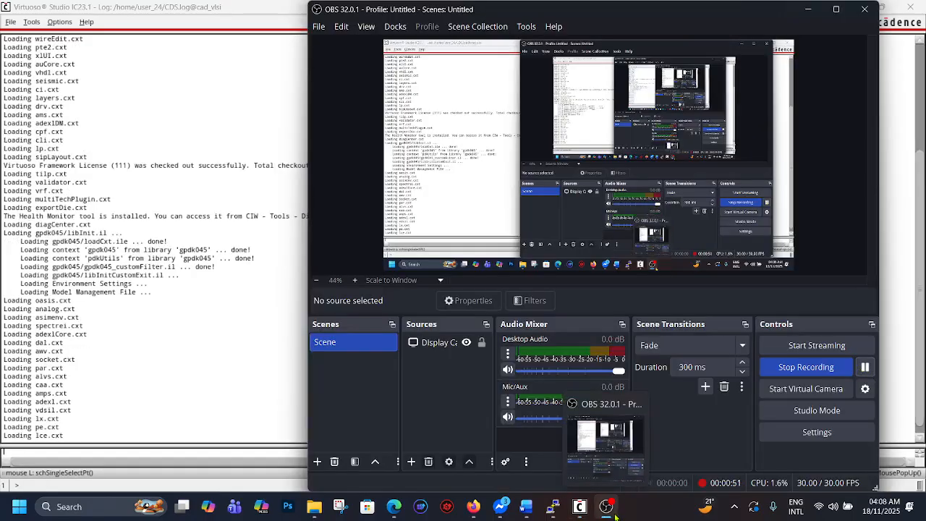
{"action": "left_click", "coordinate": [616, 515]}
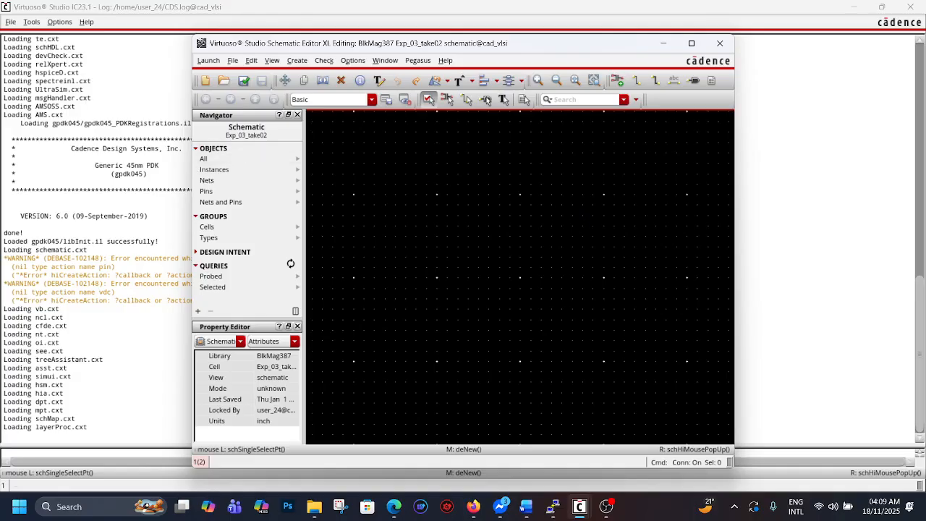
{"action": "left_click", "coordinate": [11, 22]}
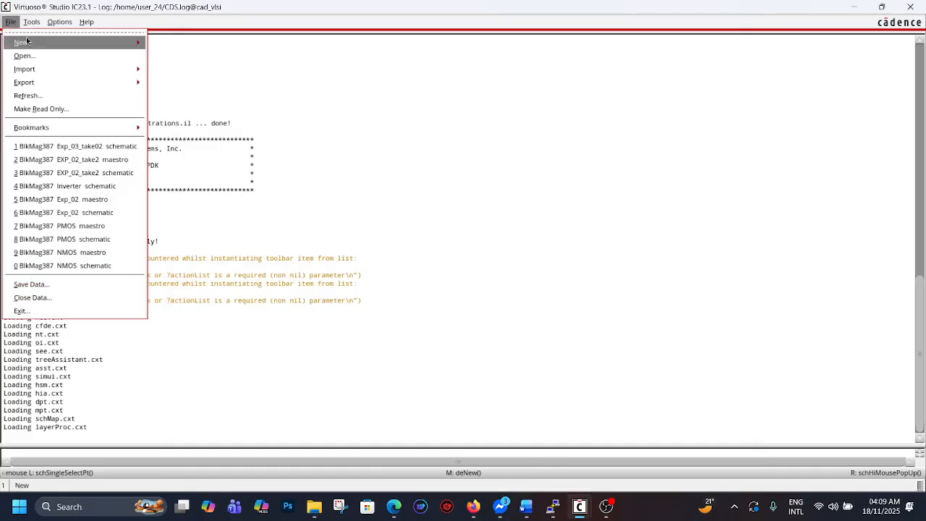
{"action": "mouse_move", "coordinate": [29, 42]}
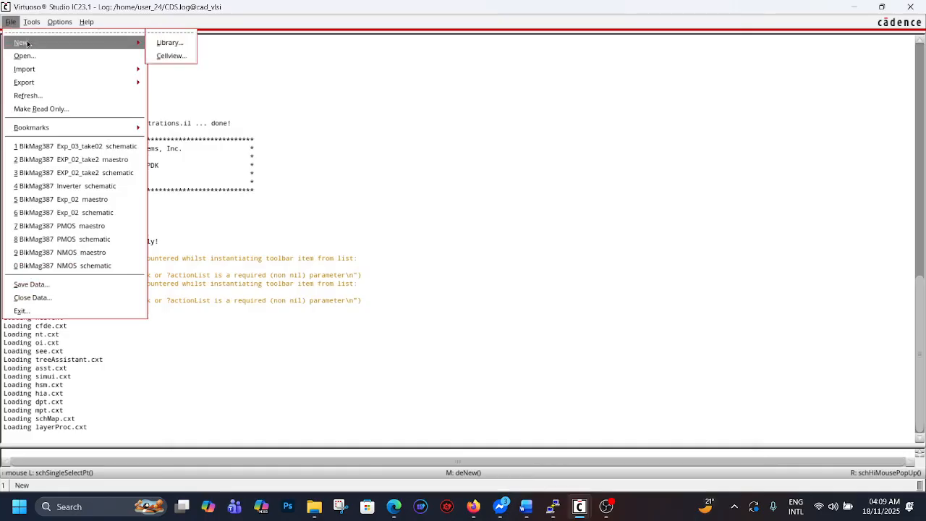
{"action": "left_click", "coordinate": [169, 56]}
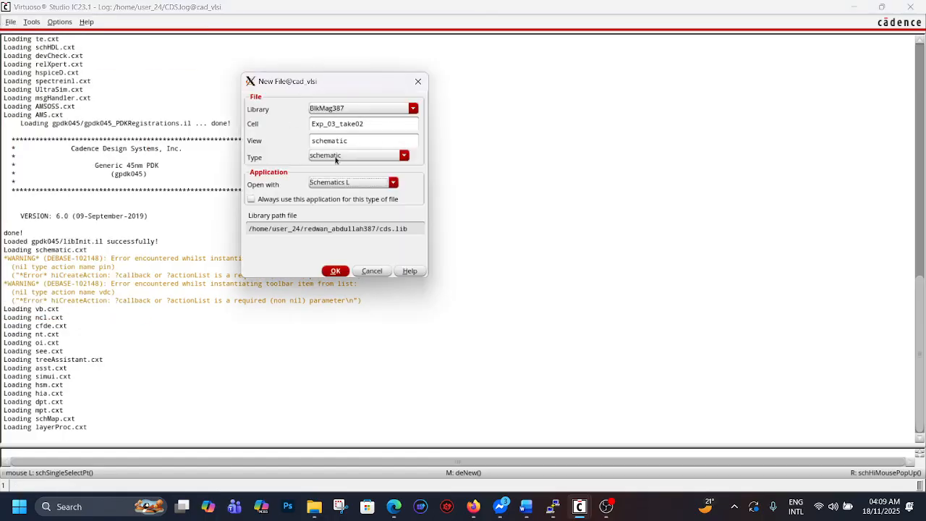
{"action": "left_click", "coordinate": [358, 183]}
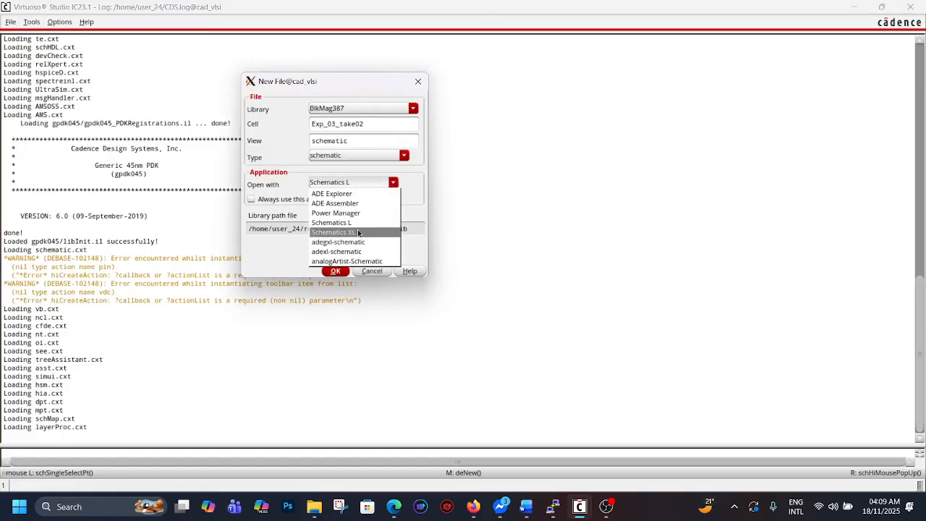
{"action": "left_click", "coordinate": [358, 232]}
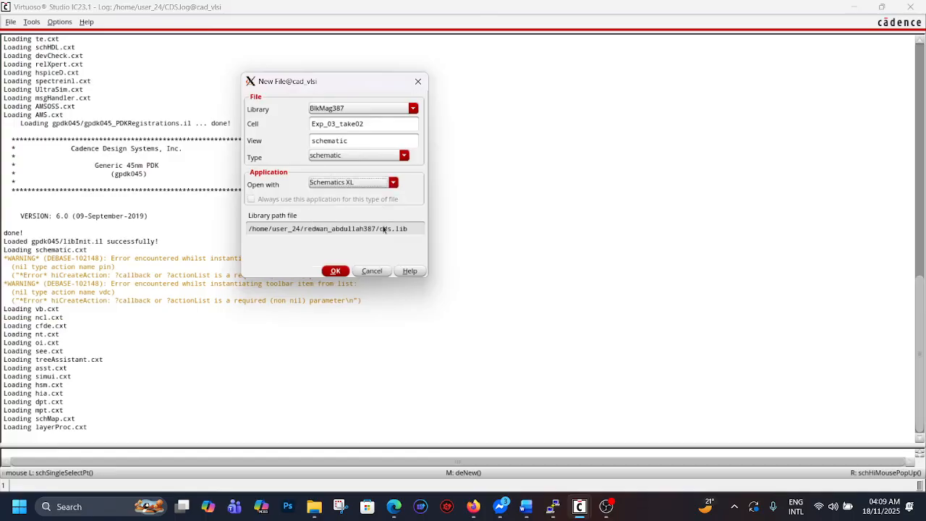
{"action": "left_click", "coordinate": [380, 271]}
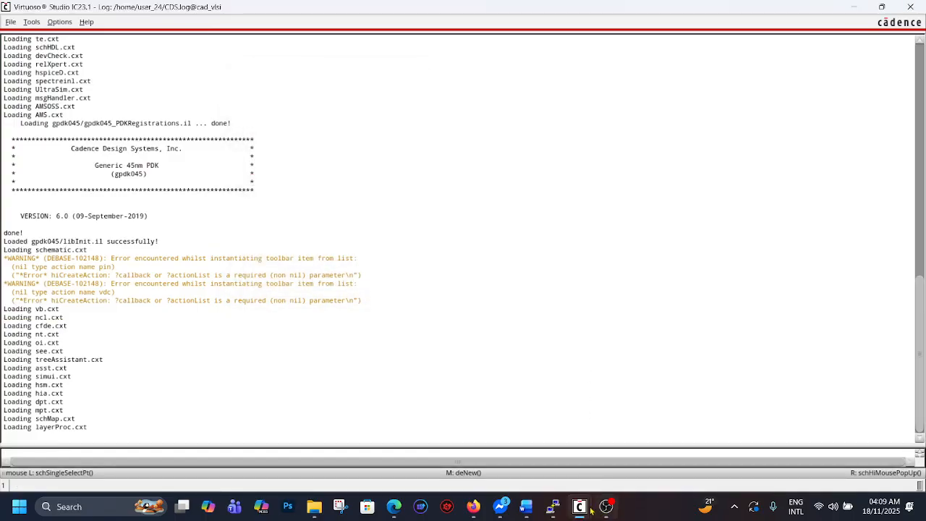
In the Exp_03_take02 schematic, place one pmos1v transistor from the gpdk045 library using its symbol view
{"action": "mouse_move", "coordinate": [578, 514]}
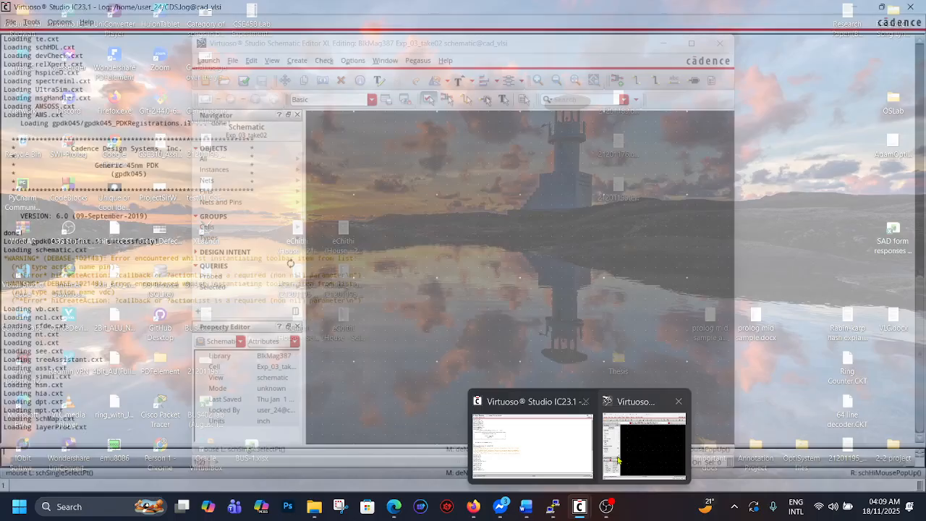
{"action": "left_click", "coordinate": [618, 459]}
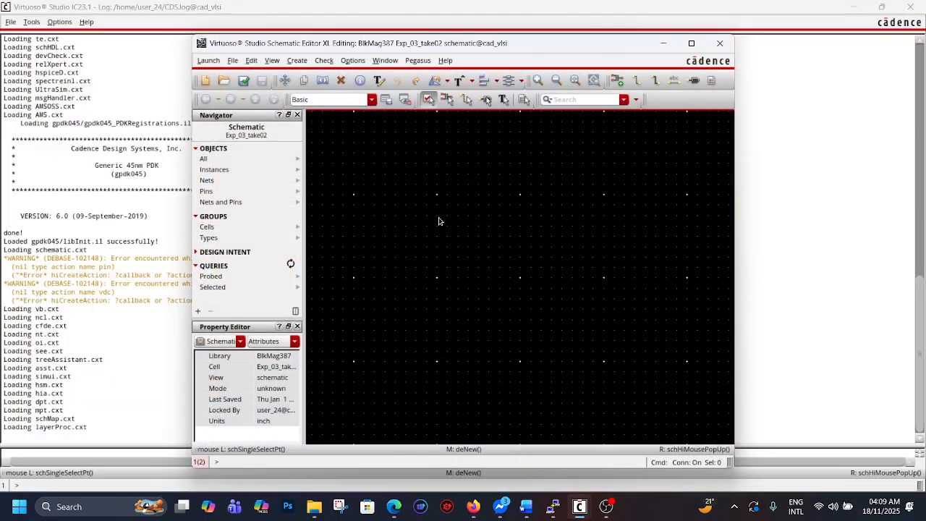
{"action": "left_click", "coordinate": [297, 60]}
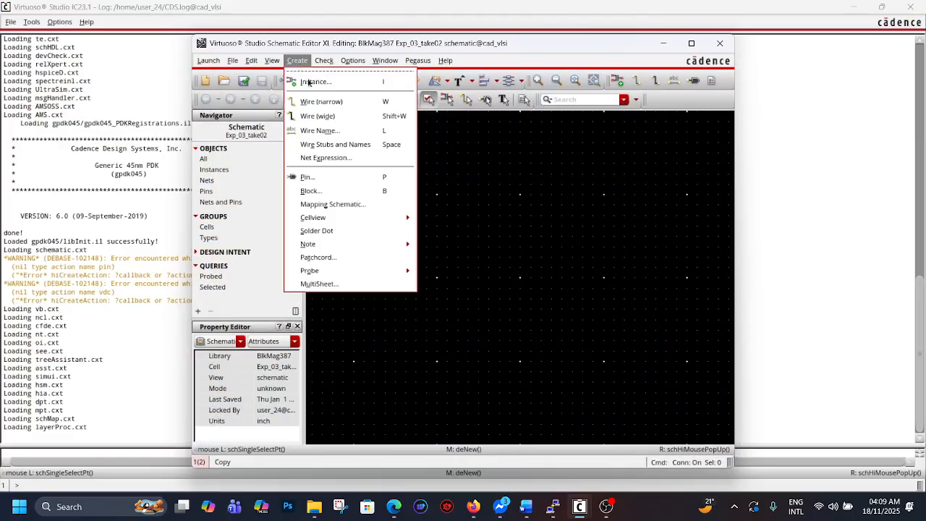
{"action": "left_click", "coordinate": [309, 82]}
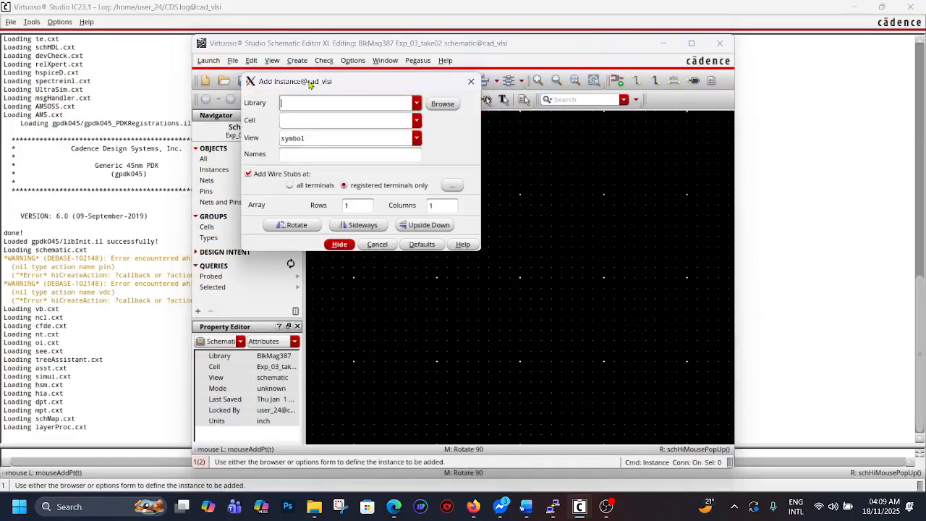
{"action": "left_click", "coordinate": [441, 106]}
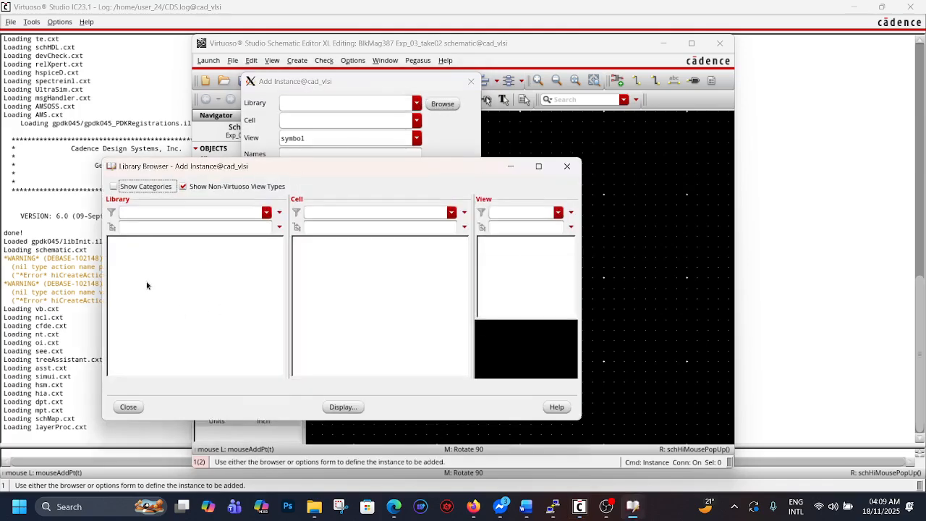
{"action": "left_click", "coordinate": [122, 304]}
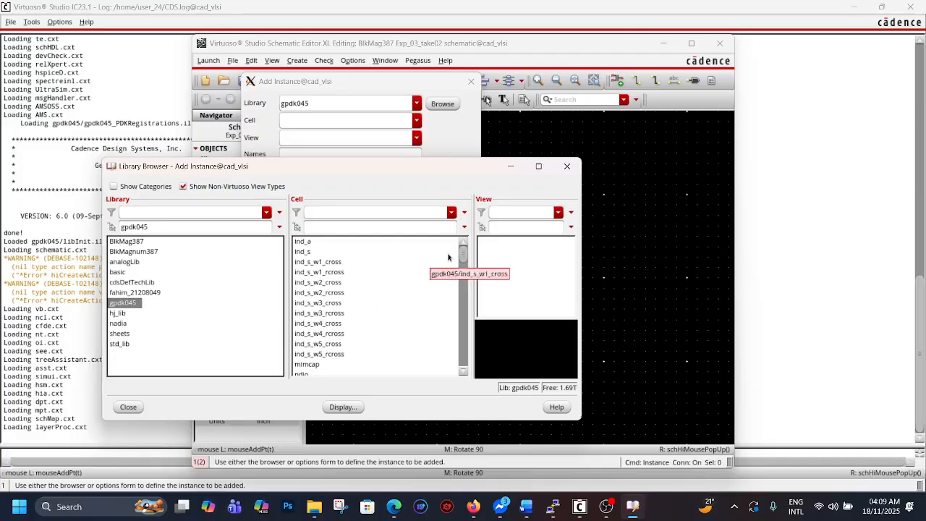
{"action": "left_click_drag", "start_coordinate": [460, 259], "coordinate": [461, 302]}
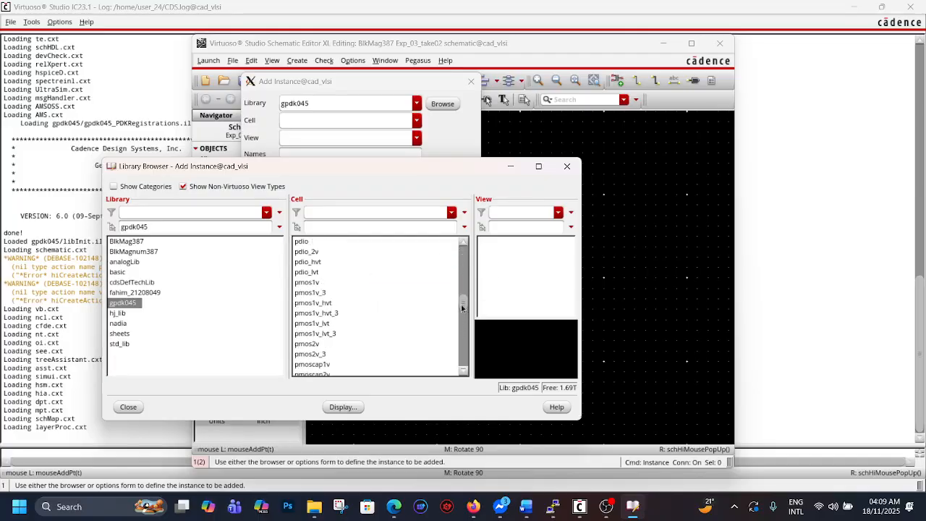
{"action": "left_click", "coordinate": [312, 283]}
{"action": "left_click", "coordinate": [499, 295]}
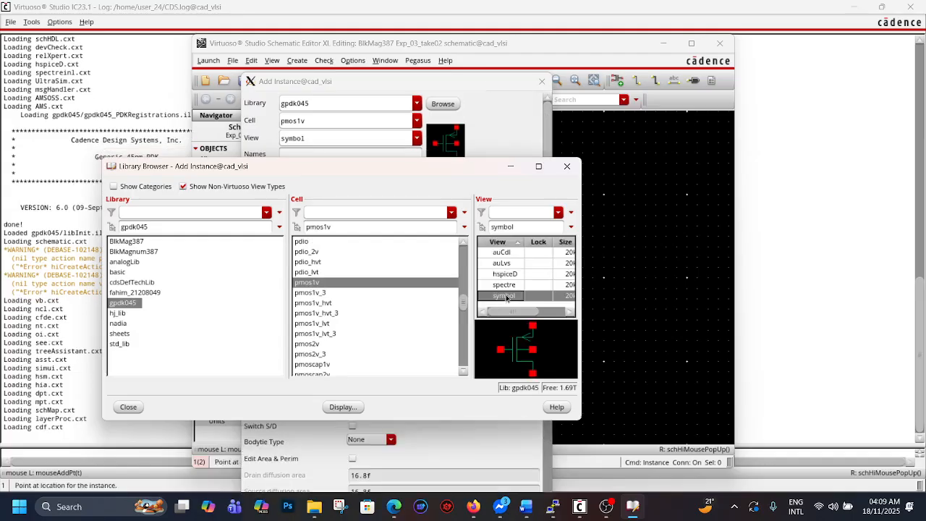
{"action": "left_click", "coordinate": [600, 284]}
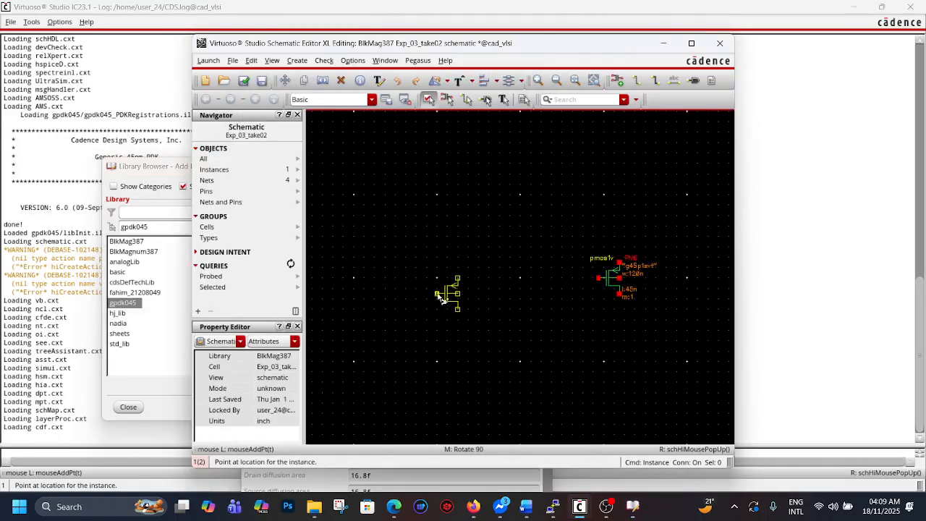
{"action": "key", "text": "Escape"}
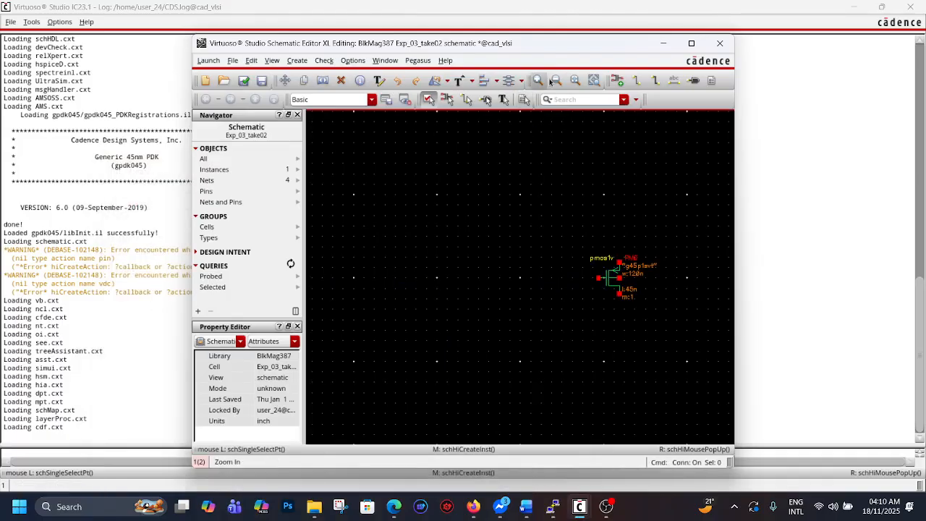
Open the form for adding another instance to the schematic
{"action": "left_click", "coordinate": [544, 81]}
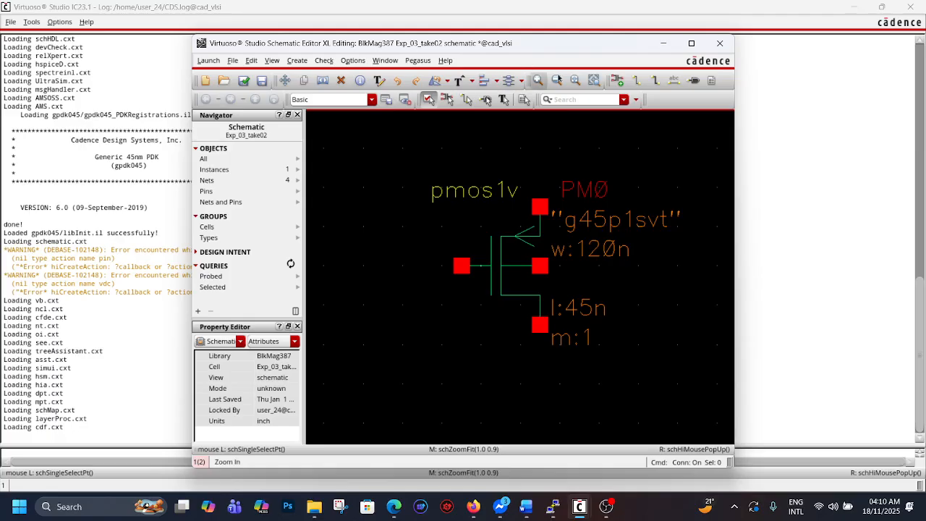
{"action": "left_click", "coordinate": [557, 81]}
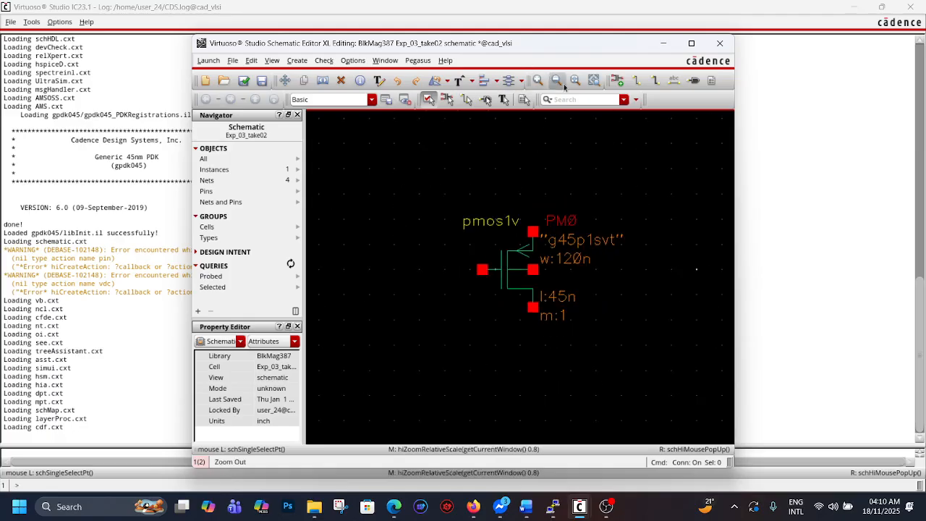
{"action": "left_click", "coordinate": [556, 81]}
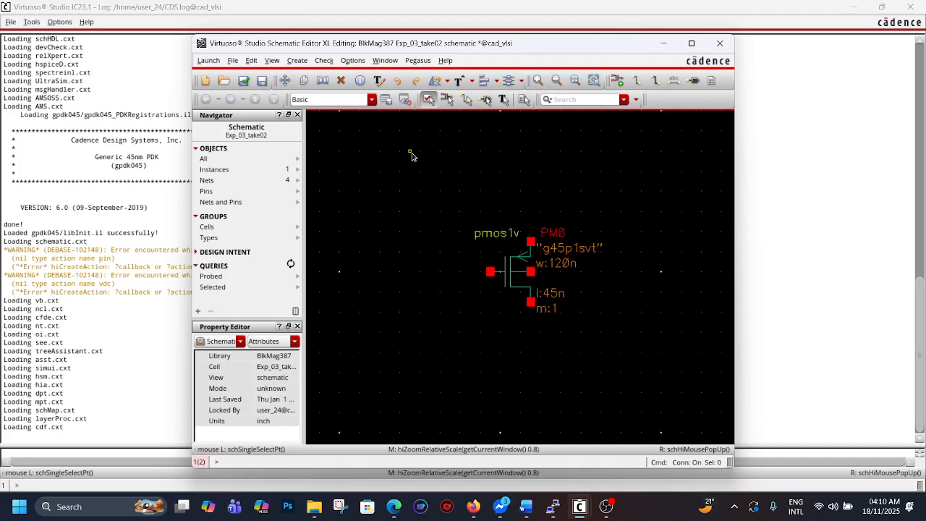
{"action": "left_click", "coordinate": [297, 60]}
{"action": "left_click", "coordinate": [318, 83]}
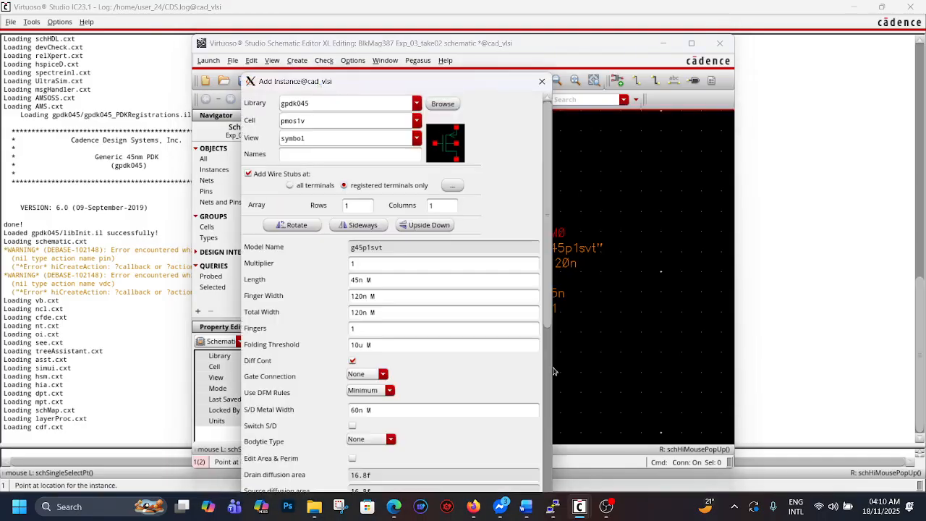
{"action": "left_click", "coordinate": [607, 507]}
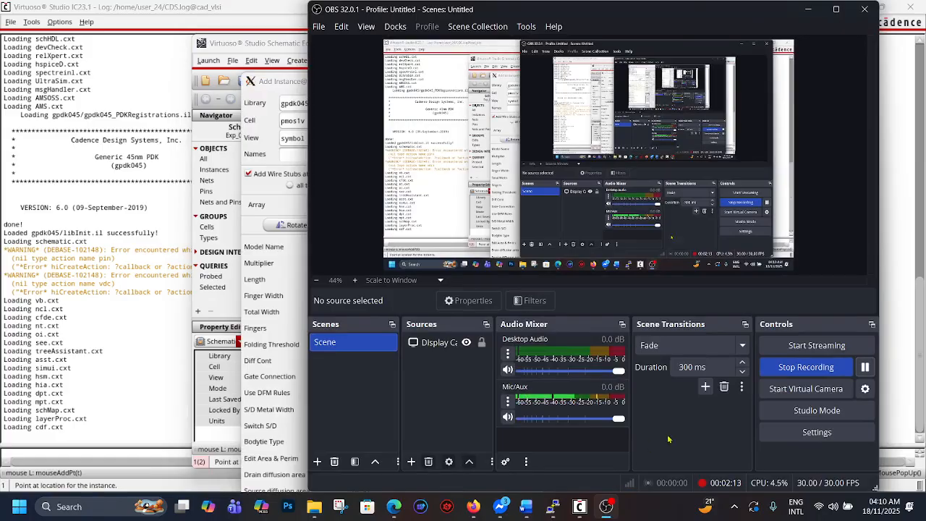
{"action": "left_click", "coordinate": [607, 506]}
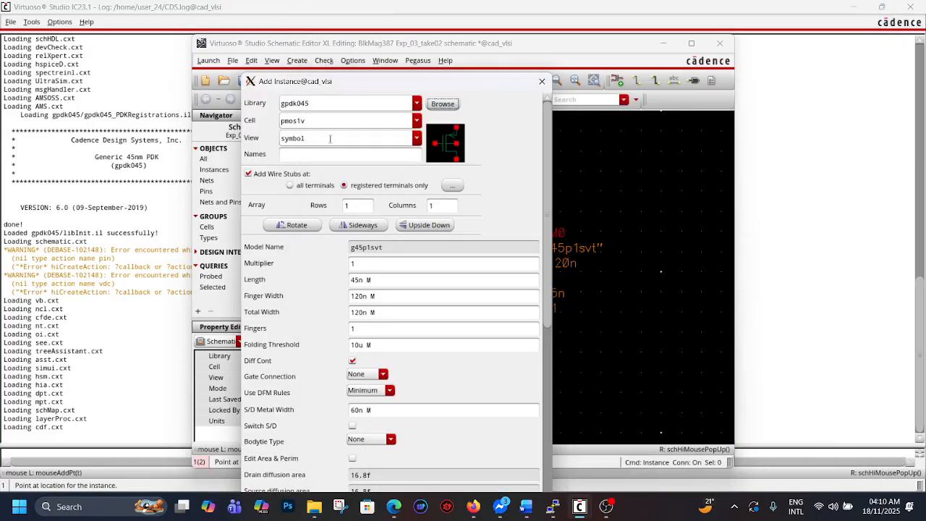
Place two vdc voltage sources from analogLib, one to the right and one to the left of the pmos1v transistor
{"action": "left_click", "coordinate": [417, 104]}
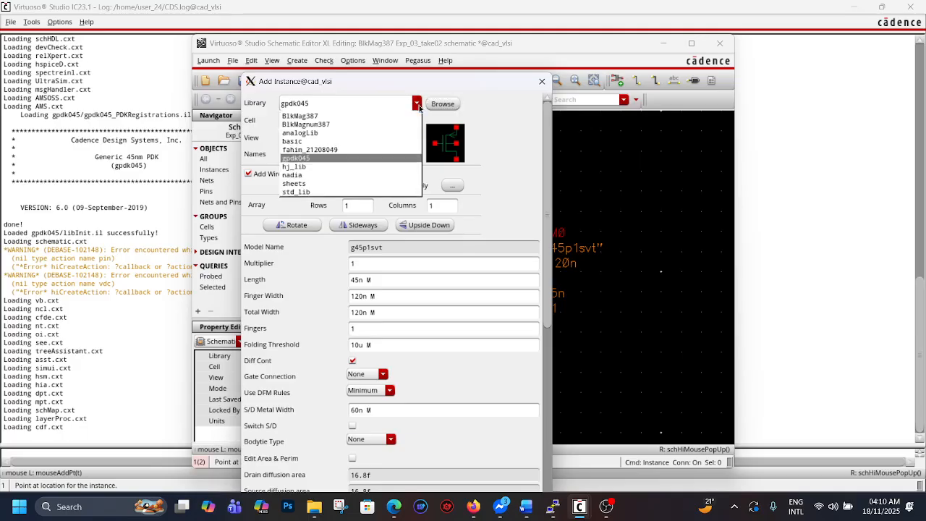
{"action": "left_click", "coordinate": [312, 134]}
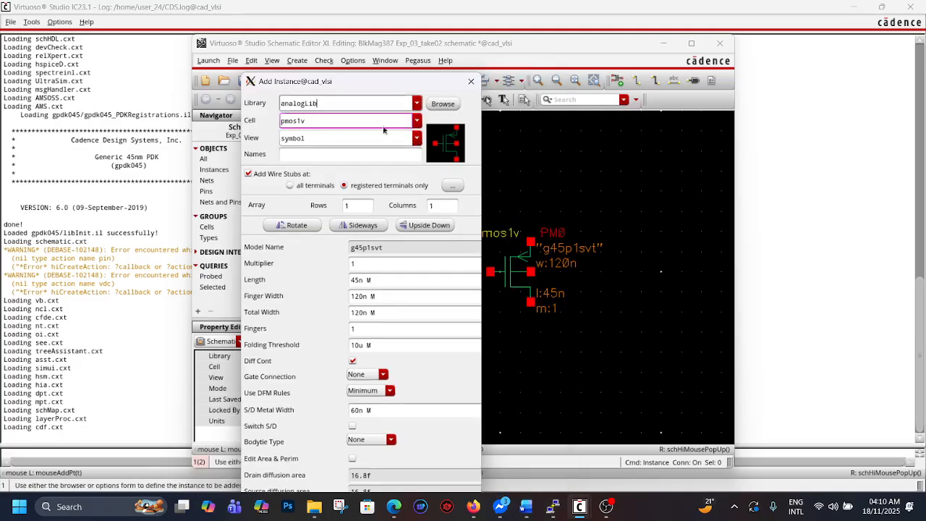
{"action": "left_click", "coordinate": [417, 120]}
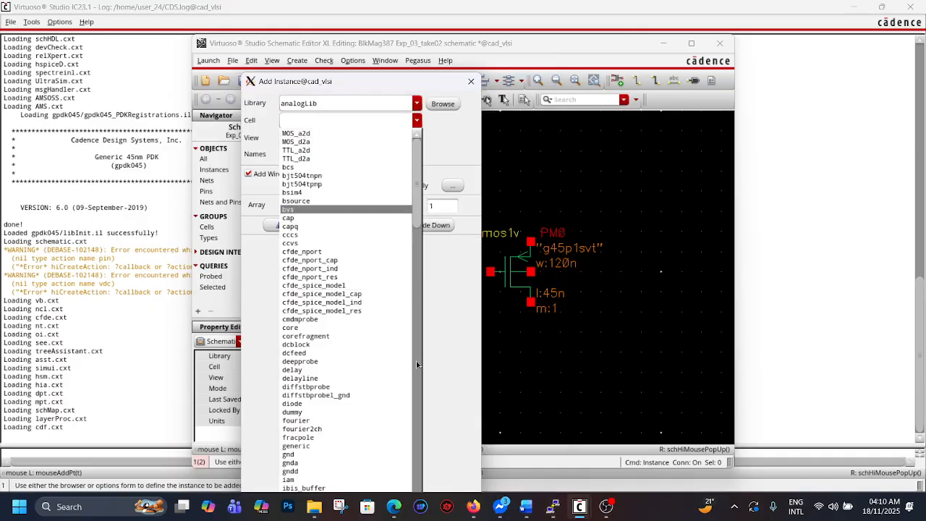
{"action": "left_click", "coordinate": [417, 395]}
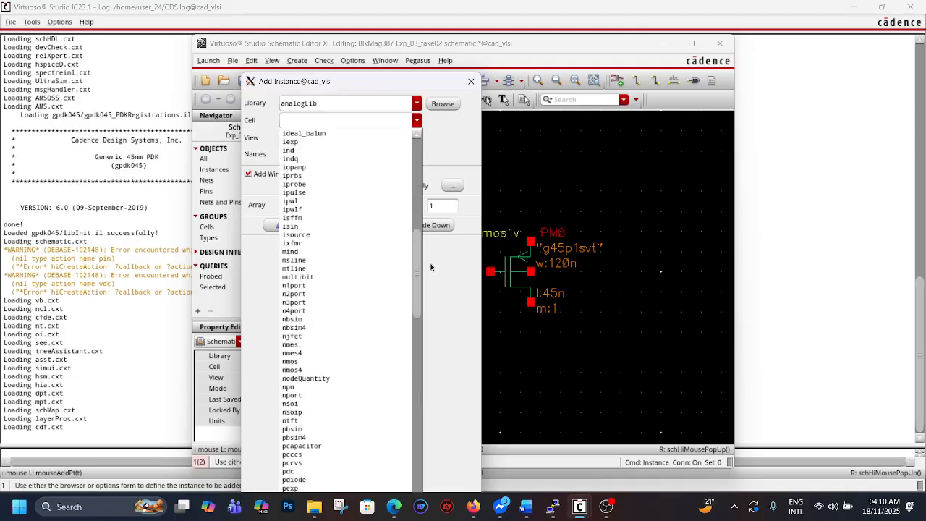
{"action": "left_click_drag", "start_coordinate": [416, 270], "coordinate": [398, 395]}
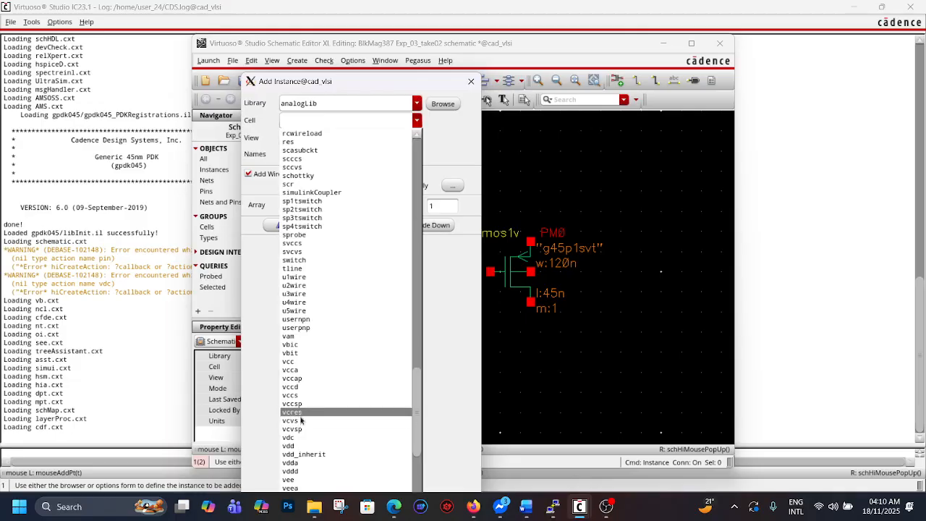
{"action": "left_click", "coordinate": [309, 437]}
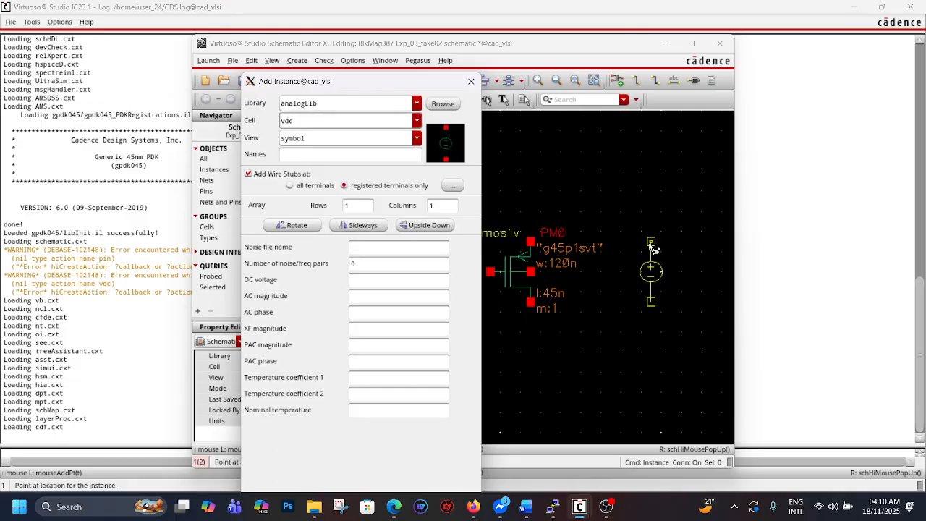
{"action": "left_click", "coordinate": [659, 243]}
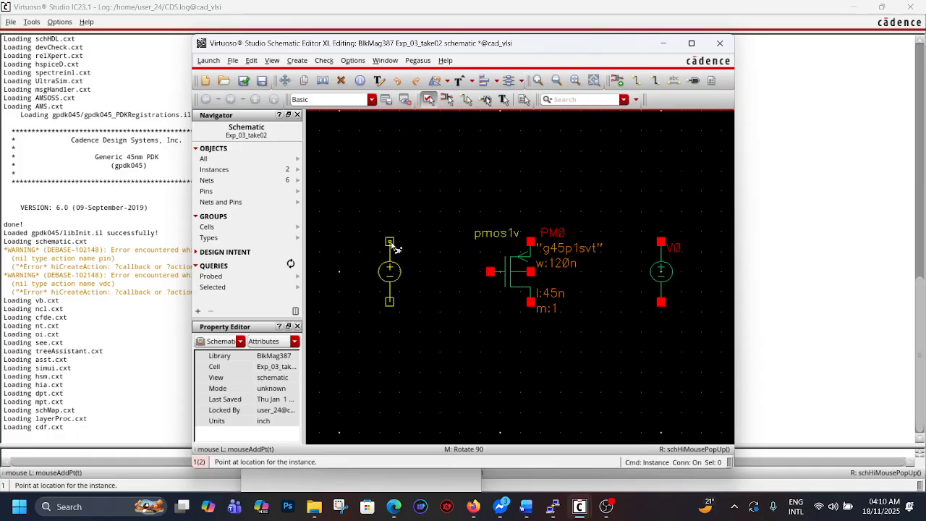
{"action": "left_click", "coordinate": [399, 243]}
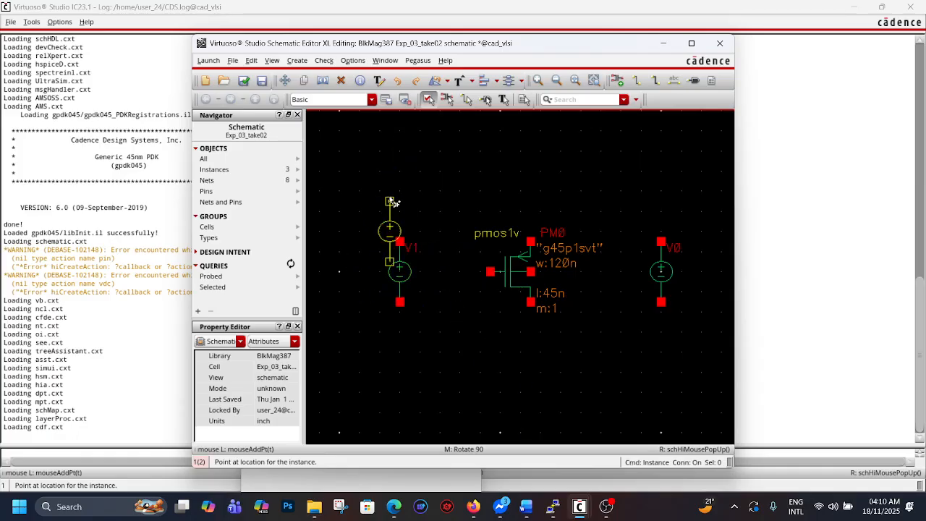
Place one gnd symbol from analogLib directly below the pmos1v transistor
{"action": "key", "text": "Escape"}
{"action": "left_click", "coordinate": [297, 60]}
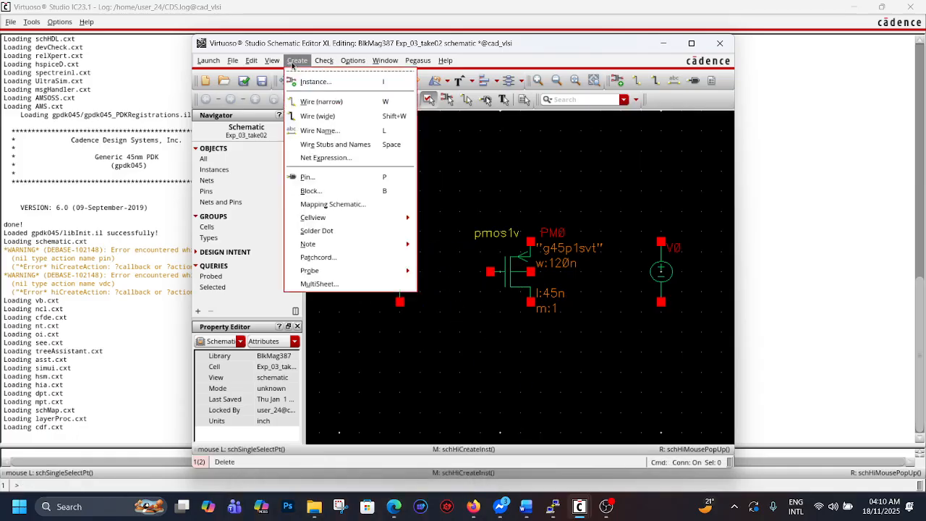
{"action": "left_click", "coordinate": [310, 80]}
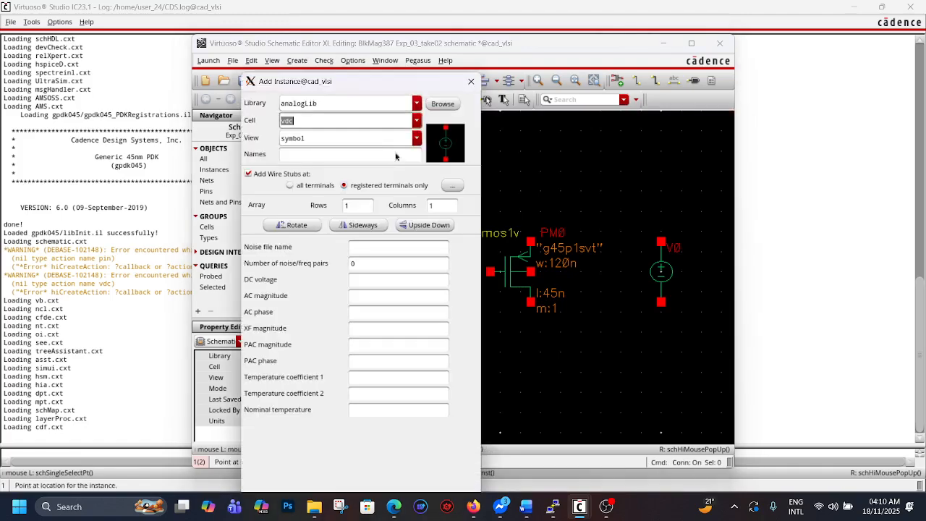
{"action": "left_click", "coordinate": [417, 121]}
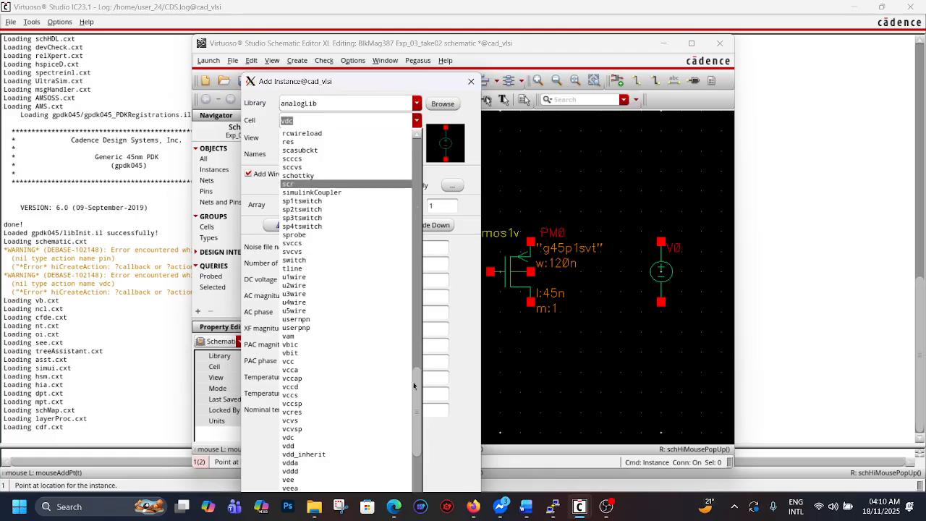
{"action": "scroll", "coordinate": [402, 186], "scroll_direction": "up", "scroll_amount": 20}
{"action": "scroll", "coordinate": [403, 186], "scroll_direction": "down", "scroll_amount": 5}
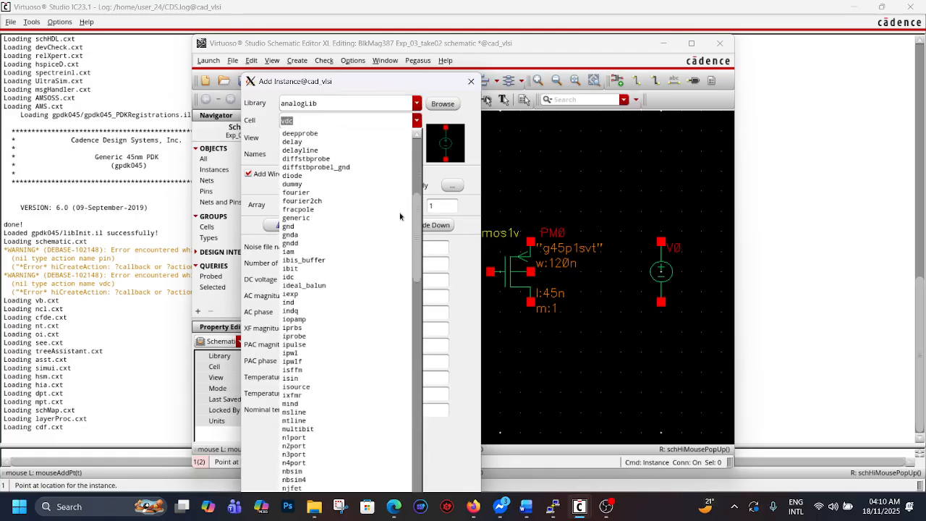
{"action": "left_click", "coordinate": [318, 227]}
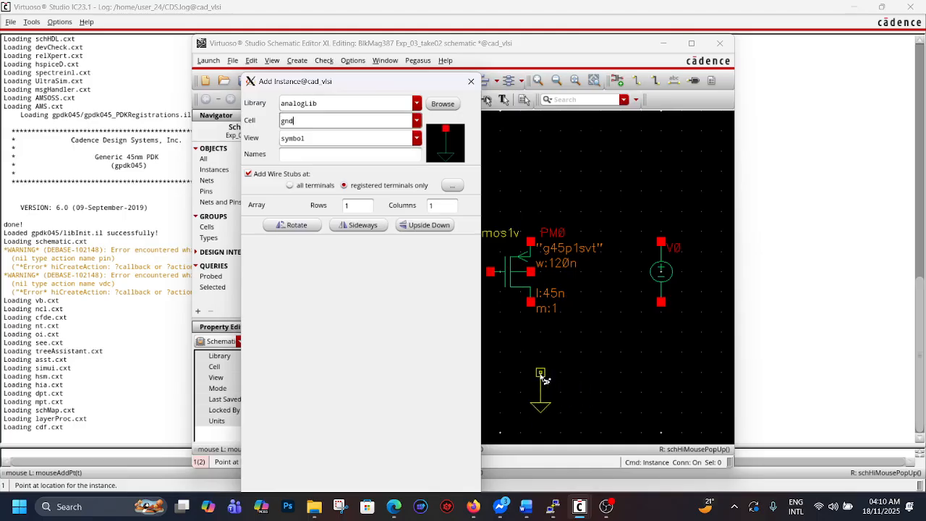
{"action": "left_click", "coordinate": [539, 374]}
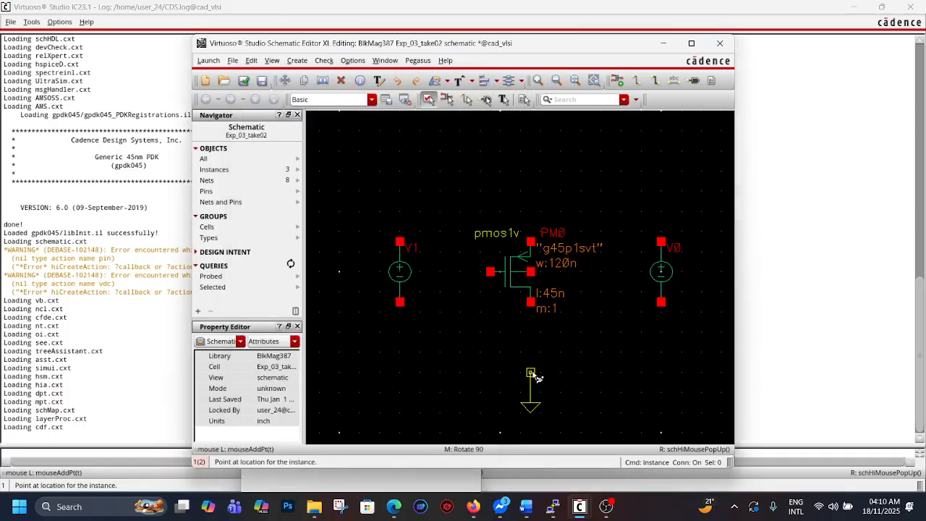
{"action": "key", "text": "Escape"}
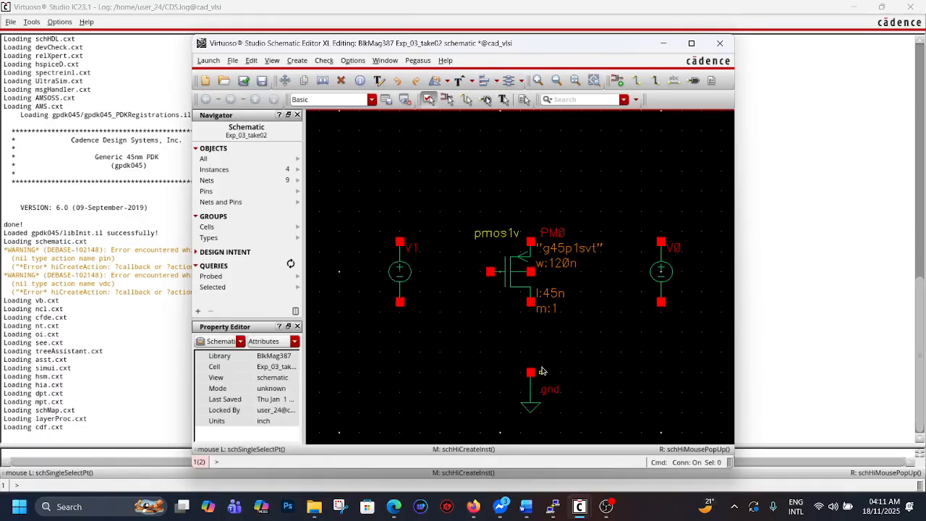
Set the DC voltage of the vdc source V1, to the left of the transistor, to the variable vsg
{"action": "left_click", "coordinate": [411, 266]}
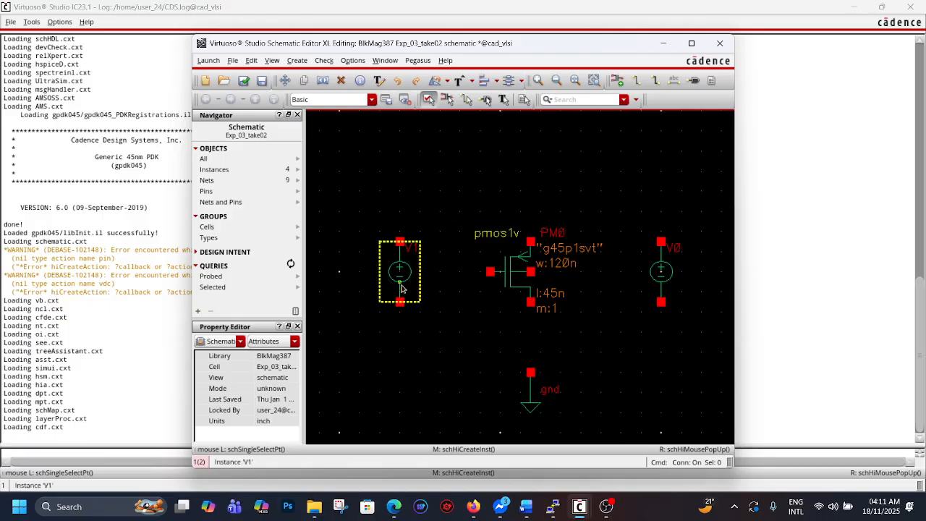
{"action": "left_click", "coordinate": [401, 301]}
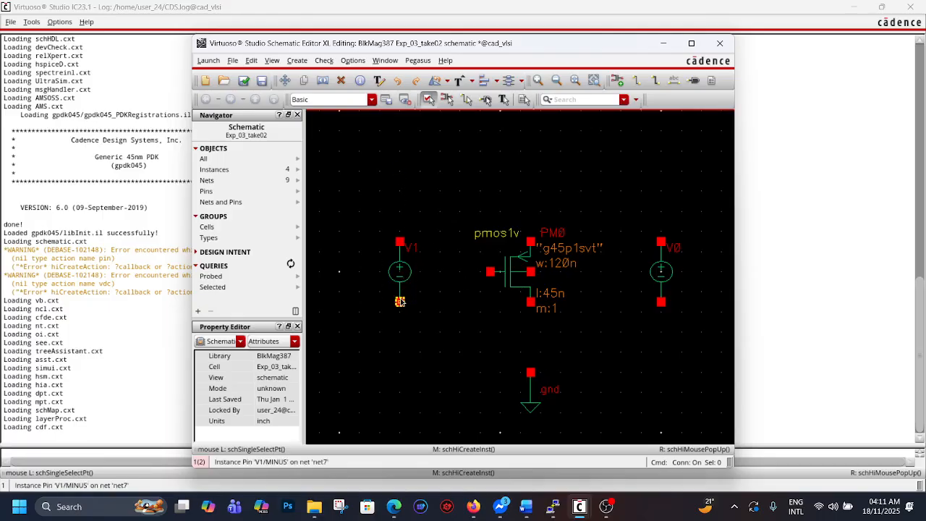
{"action": "left_click", "coordinate": [410, 272]}
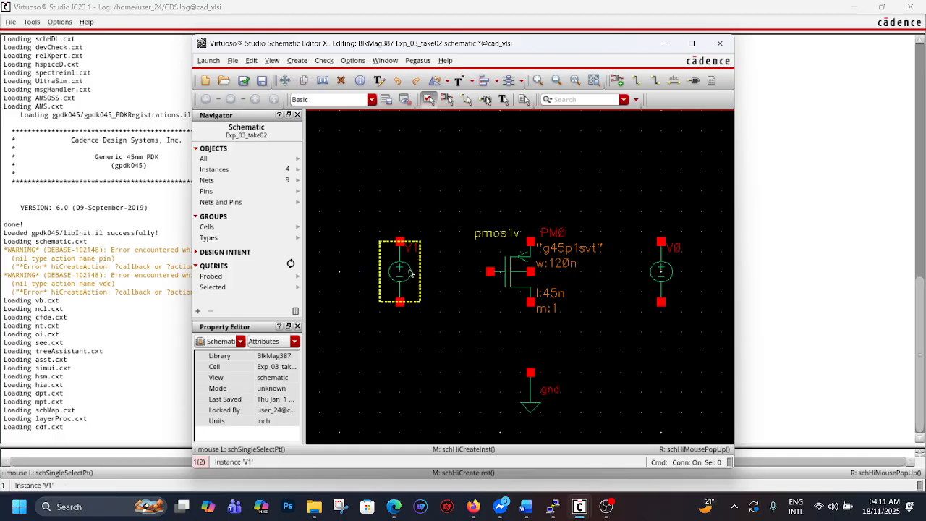
{"action": "left_click", "coordinate": [410, 272]}
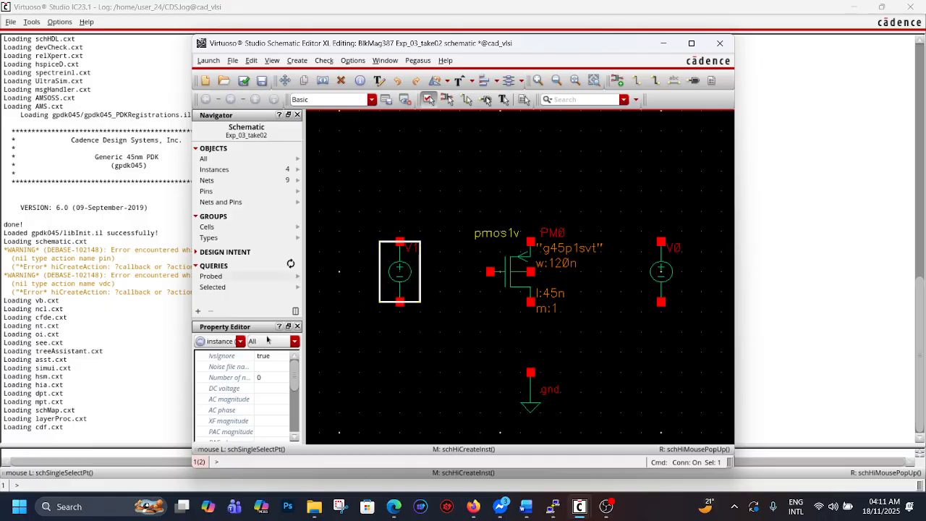
{"action": "left_click", "coordinate": [272, 388]}
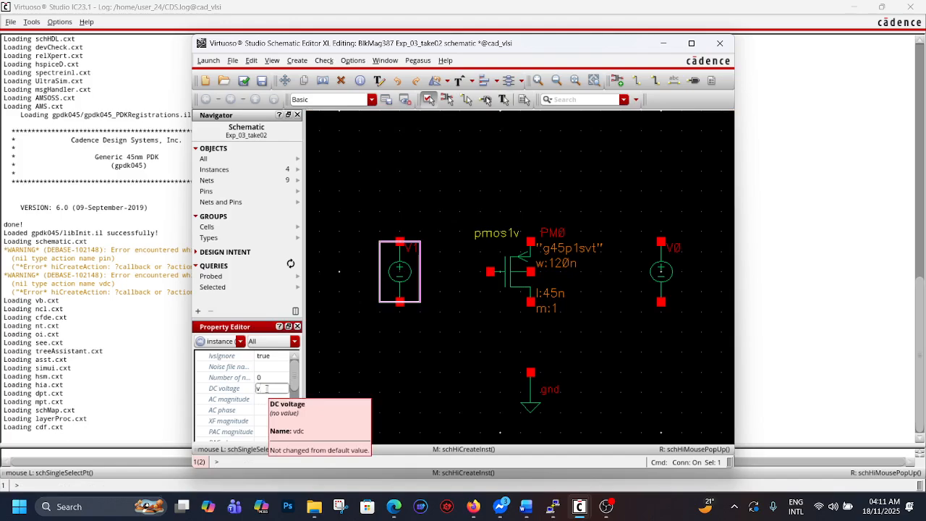
{"action": "type", "text": "vsg"}
{"action": "key", "text": "Return"}
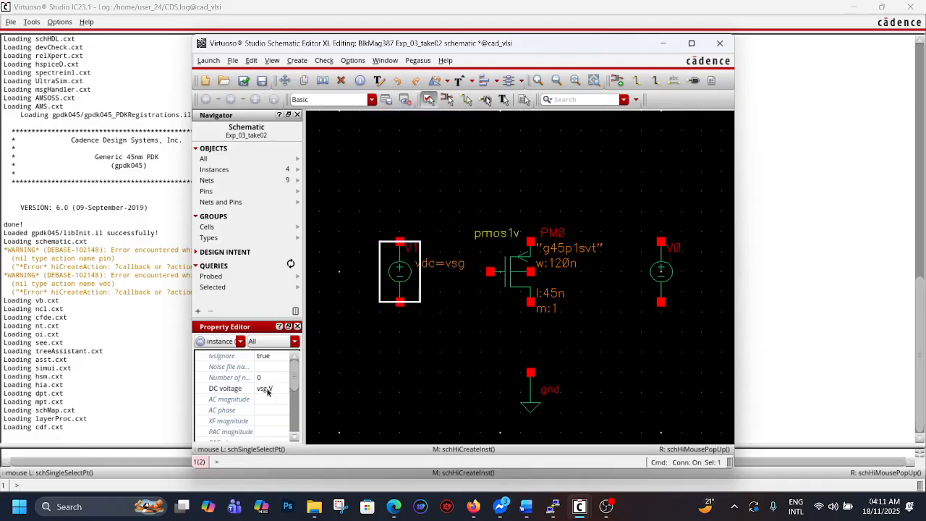
{"action": "left_click", "coordinate": [468, 333]}
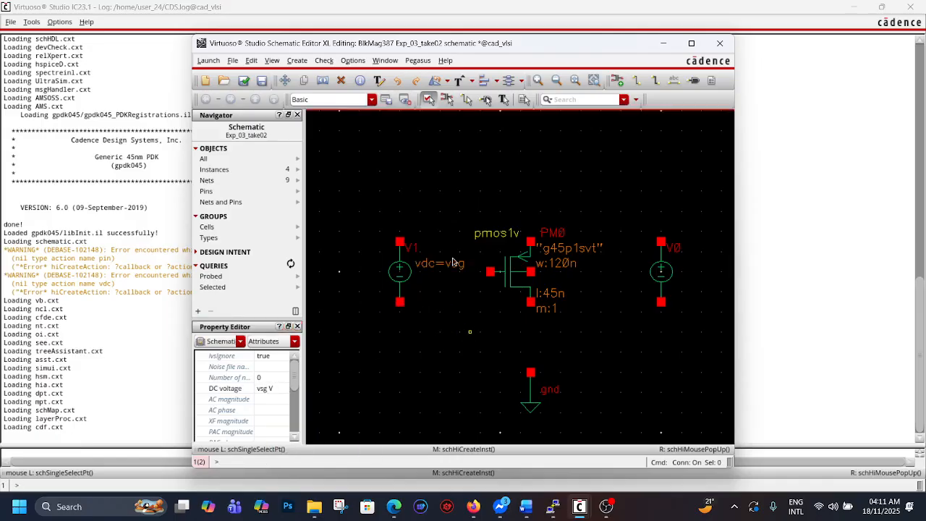
Set the DC voltage of the vdc source V0, to the right of the transistor, to the variable vsd
{"action": "left_click", "coordinate": [660, 282]}
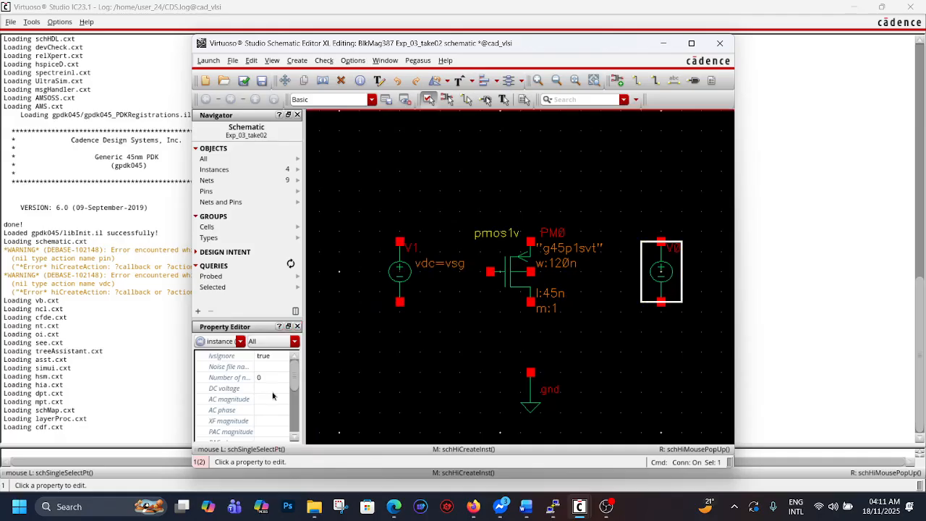
{"action": "left_click", "coordinate": [272, 391]}
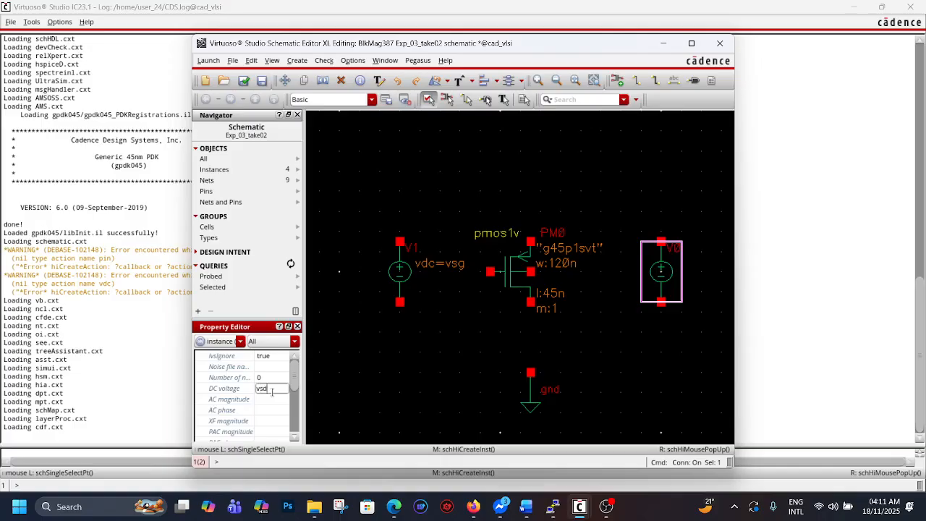
{"action": "key", "text": "Return"}
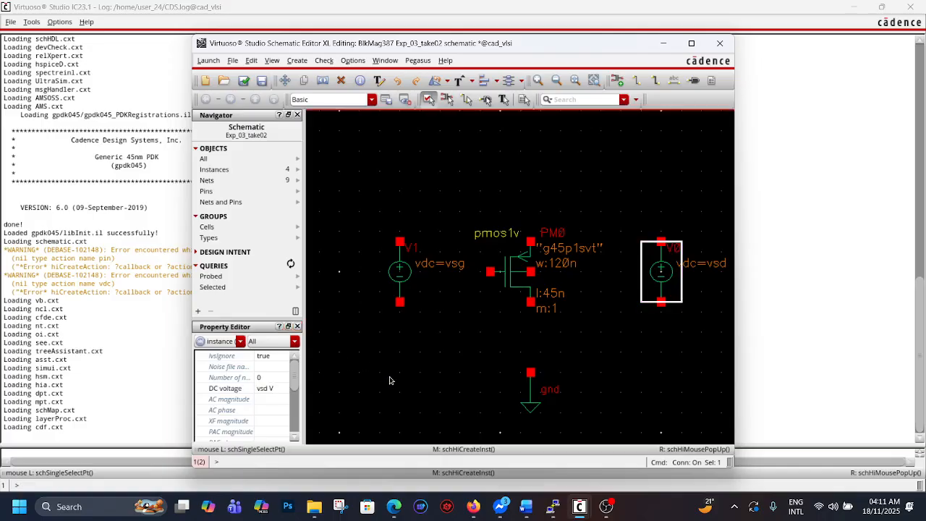
{"action": "left_click", "coordinate": [451, 292]}
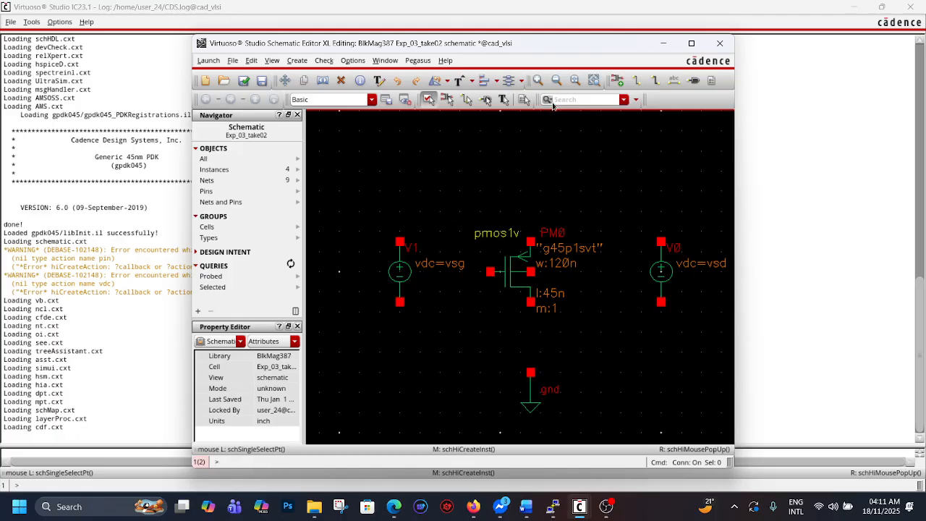
Wire the pmos1v transistor's lower terminal straight down to the gnd symbol
{"action": "left_click", "coordinate": [637, 81]}
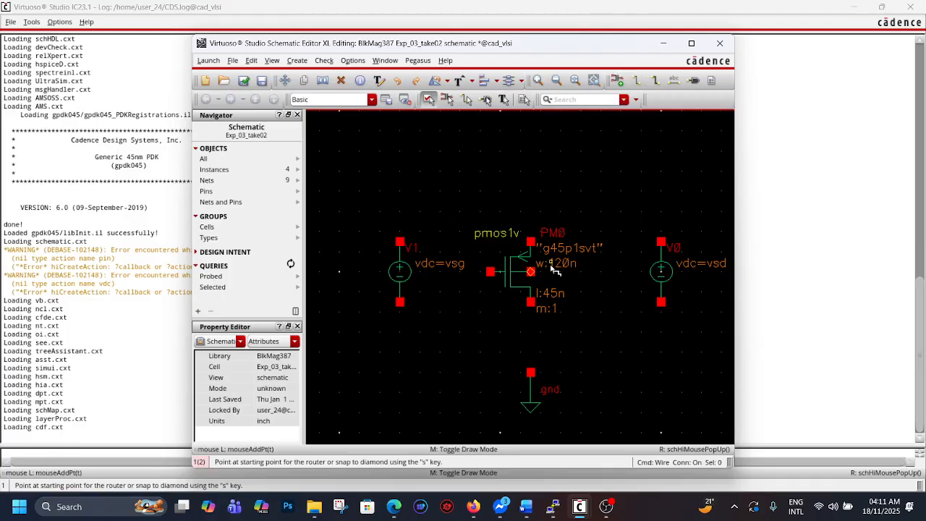
{"action": "left_click", "coordinate": [531, 303]}
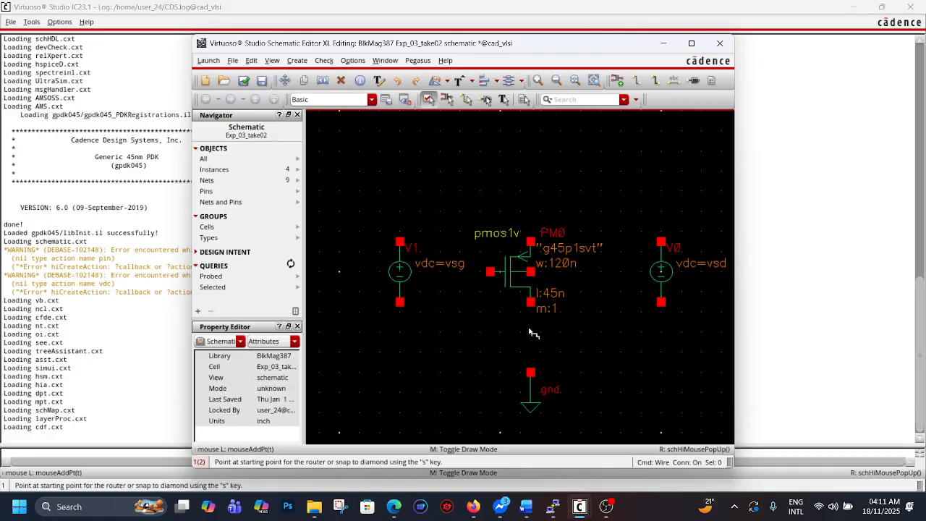
{"action": "left_click", "coordinate": [531, 373]}
Wire the positive terminals of both vdc sources to the transistor's upper source terminal through a shared net above it
{"action": "left_click", "coordinate": [662, 241]}
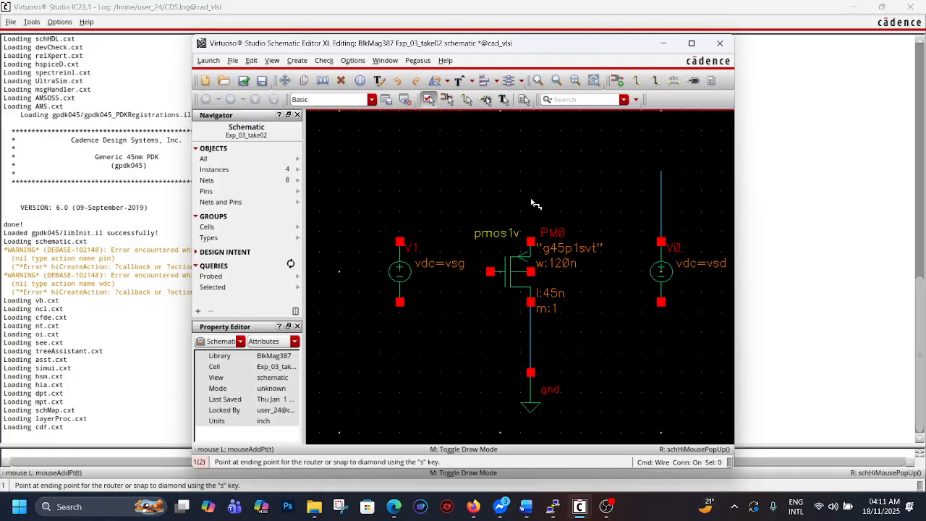
{"action": "left_click", "coordinate": [531, 242]}
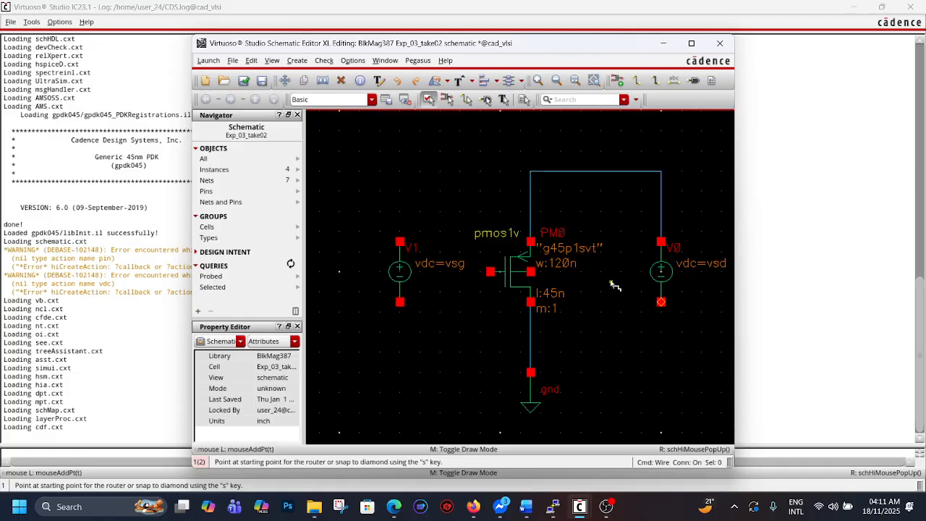
{"action": "left_click", "coordinate": [400, 242]}
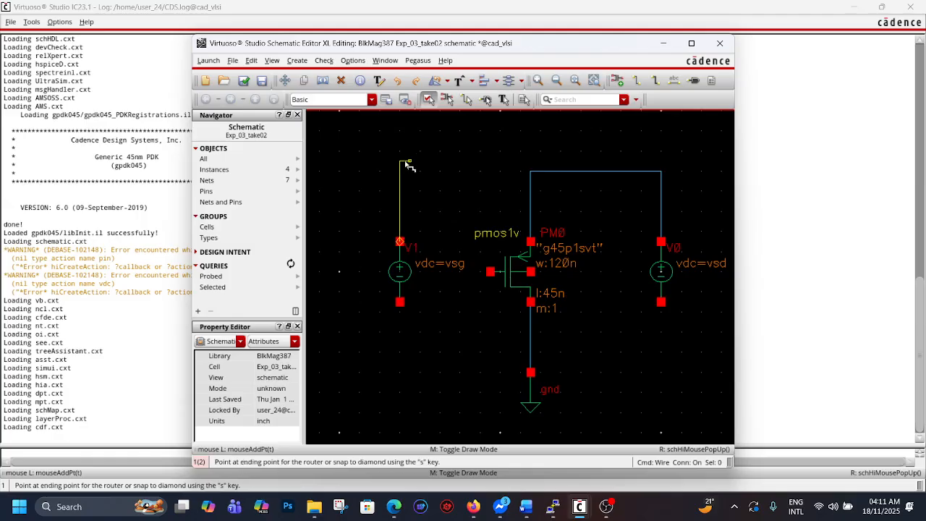
{"action": "left_click", "coordinate": [531, 171]}
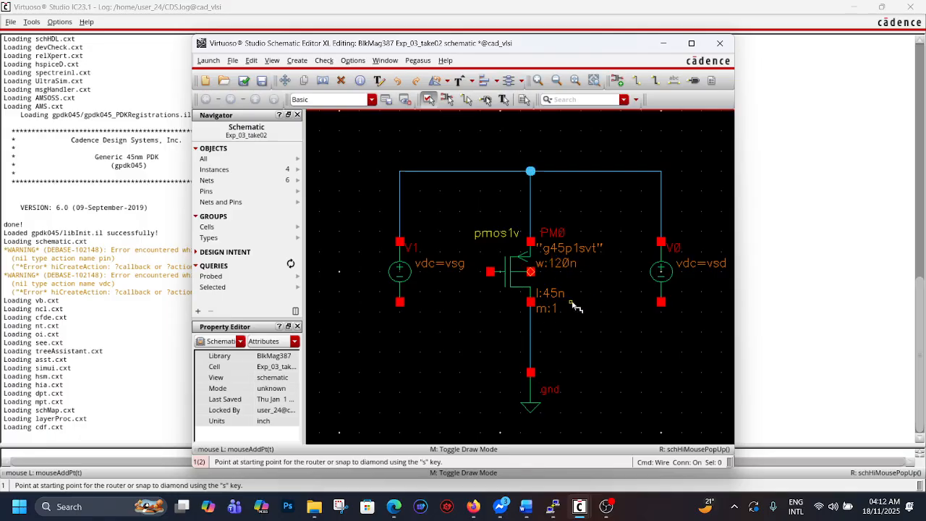
Wire V1's negative terminal to the transistor's gate and V0's negative terminal to the wire between the transistor and gnd
{"action": "left_click", "coordinate": [402, 307]}
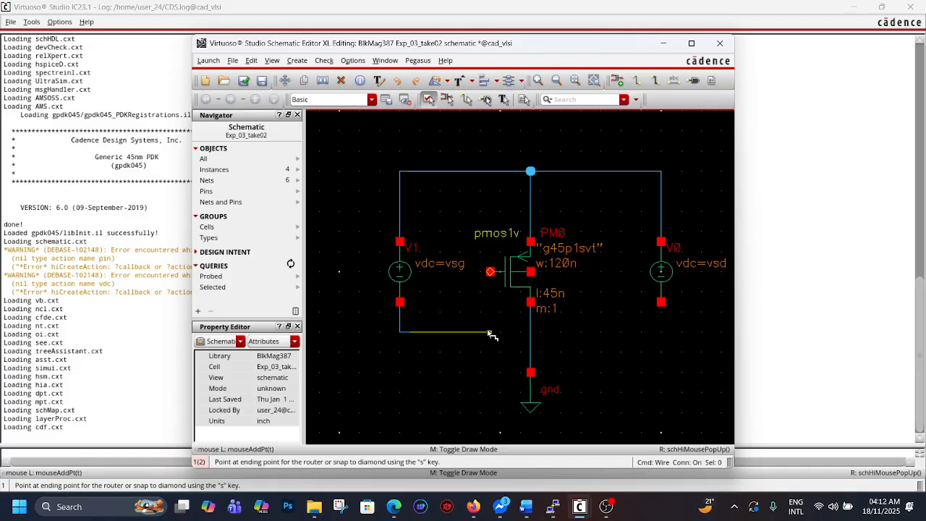
{"action": "left_click", "coordinate": [490, 273]}
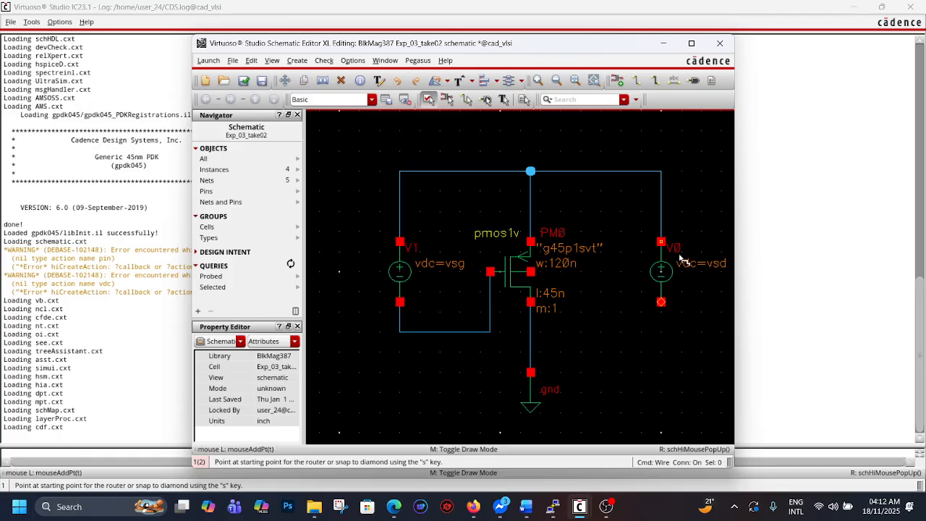
{"action": "left_click", "coordinate": [662, 303]}
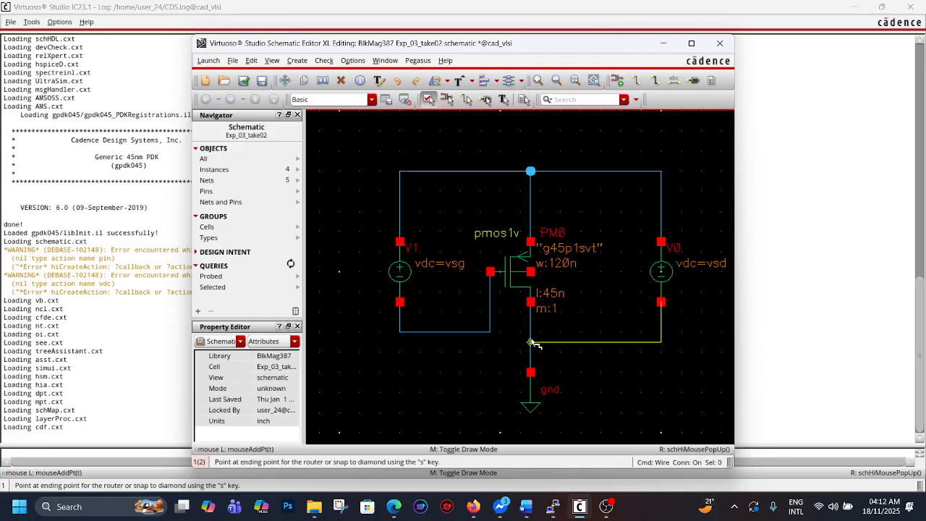
{"action": "left_click", "coordinate": [532, 343]}
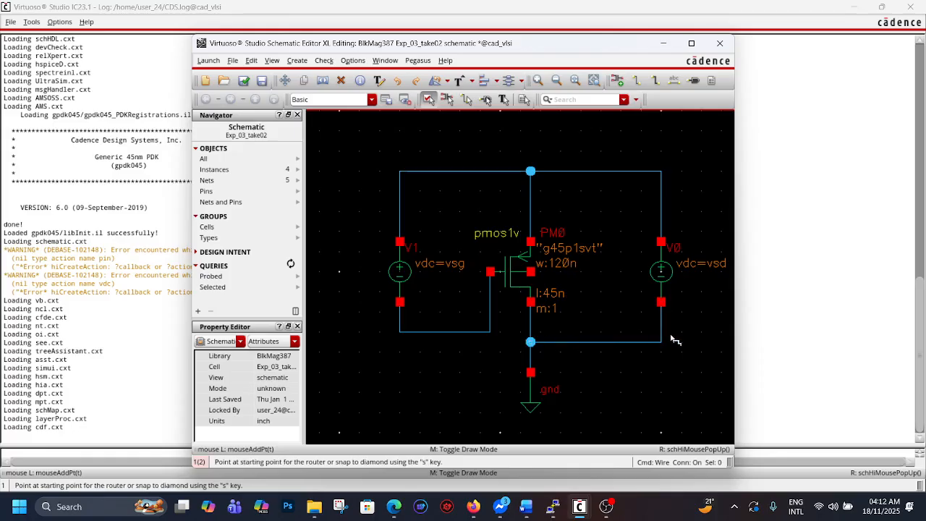
Wire the transistor's body terminal up to the shared upper net, and check and save the schematic
{"action": "left_click", "coordinate": [531, 272]}
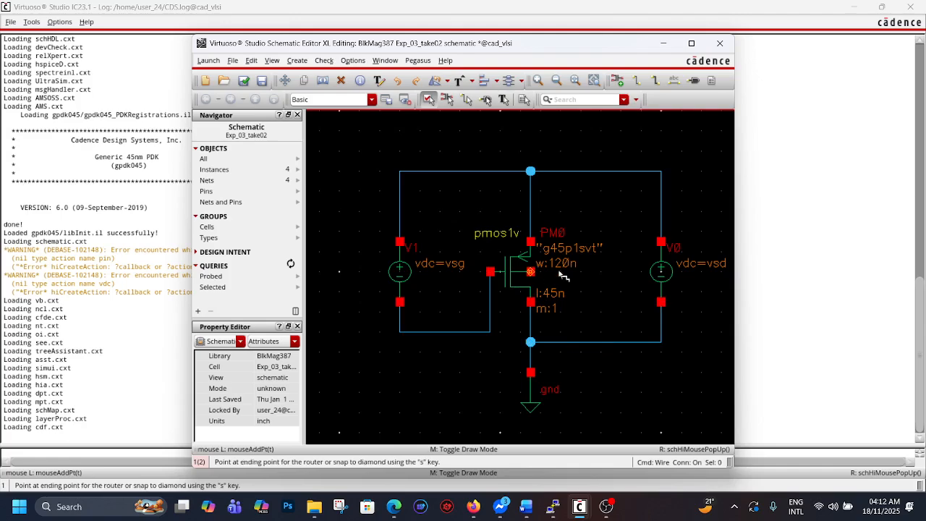
{"action": "left_click", "coordinate": [612, 274]}
{"action": "left_click", "coordinate": [611, 171]}
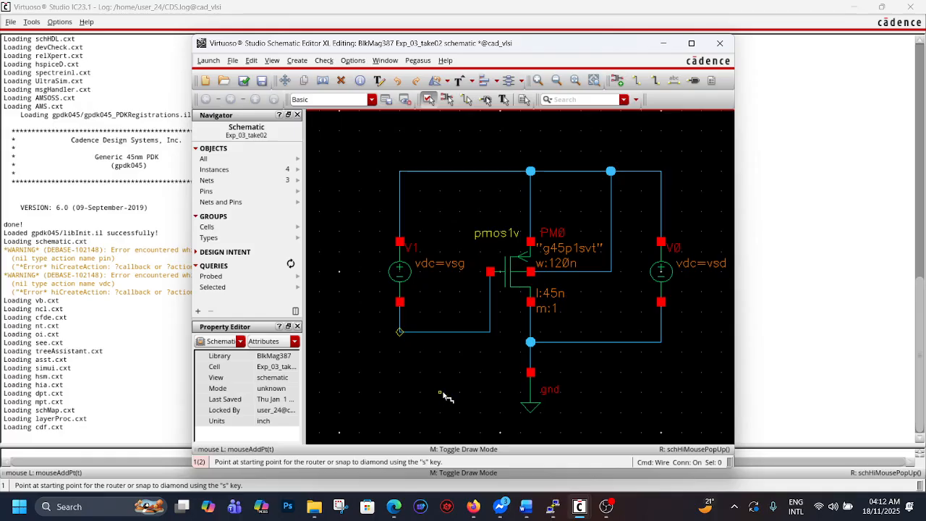
{"action": "key", "text": "Escape"}
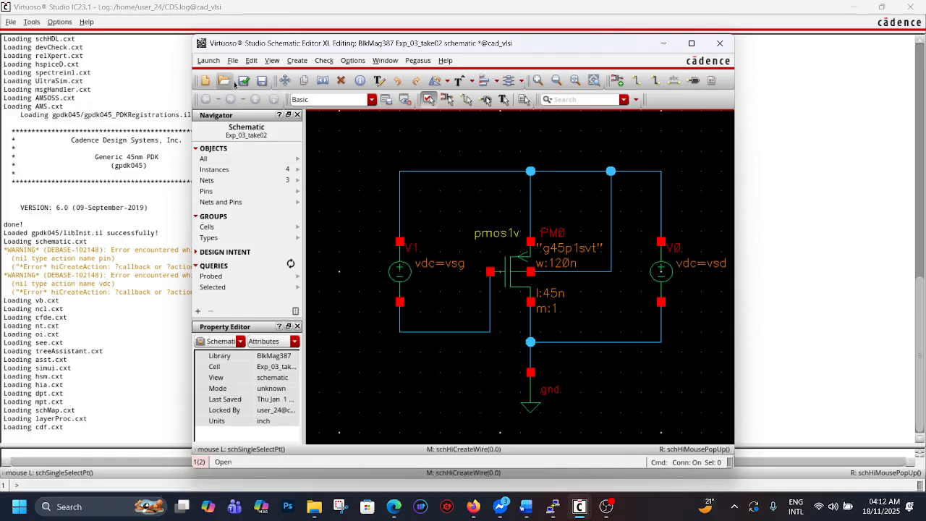
{"action": "left_click", "coordinate": [243, 81]}
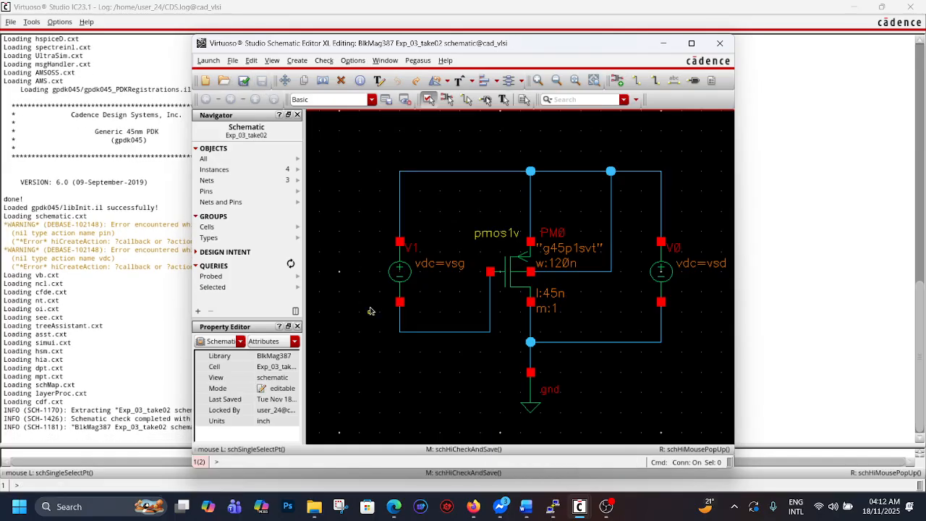
Create a new ADE Explorer view named maestro for the Exp_03_take02 cell, opened in a new tab
{"action": "left_click", "coordinate": [209, 61]}
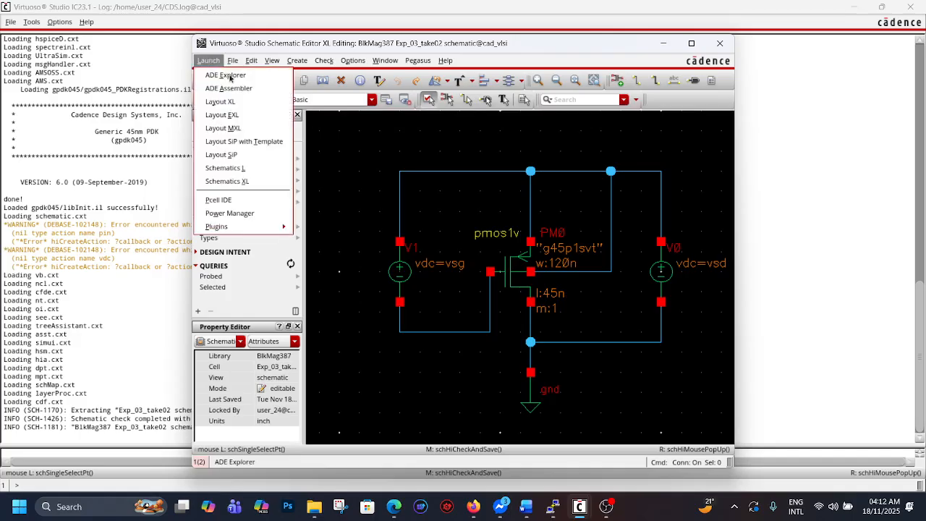
{"action": "left_click", "coordinate": [221, 75]}
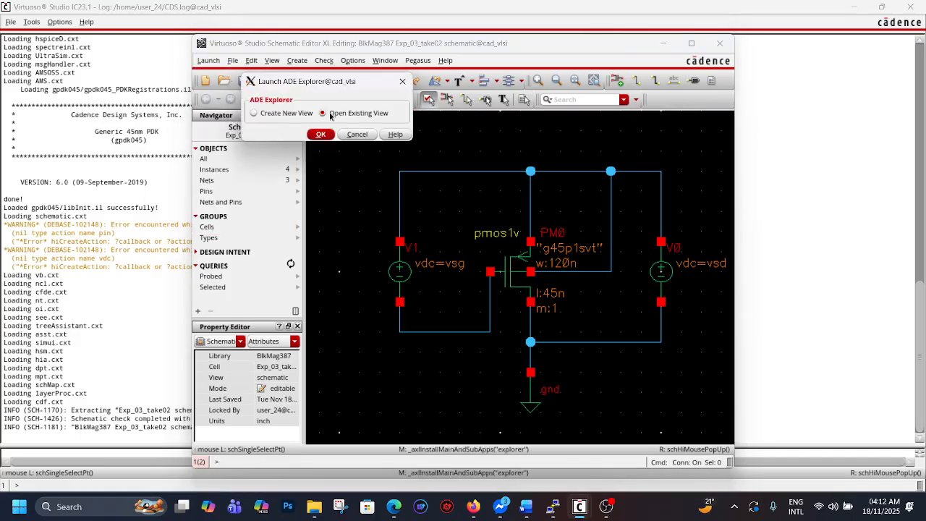
{"action": "left_click", "coordinate": [255, 116]}
{"action": "left_click", "coordinate": [254, 116]}
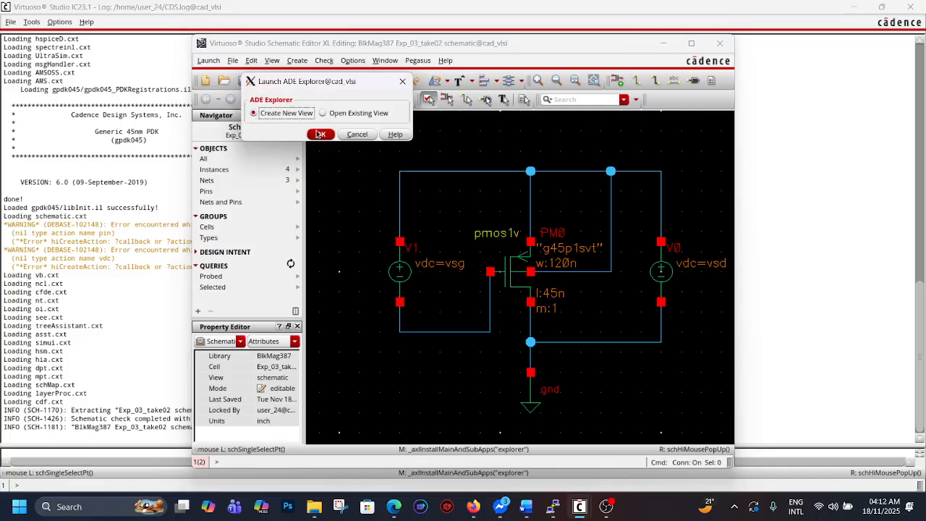
{"action": "left_click", "coordinate": [319, 135]}
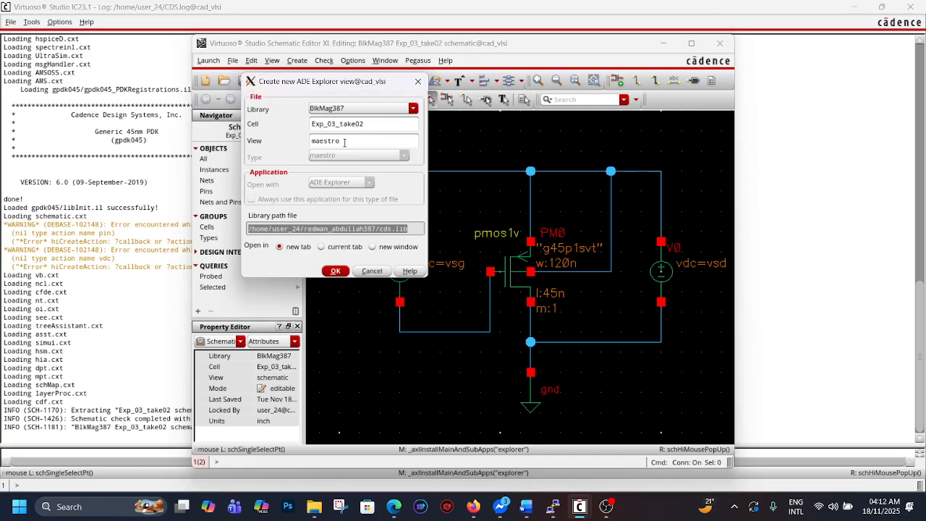
{"action": "left_click", "coordinate": [335, 271]}
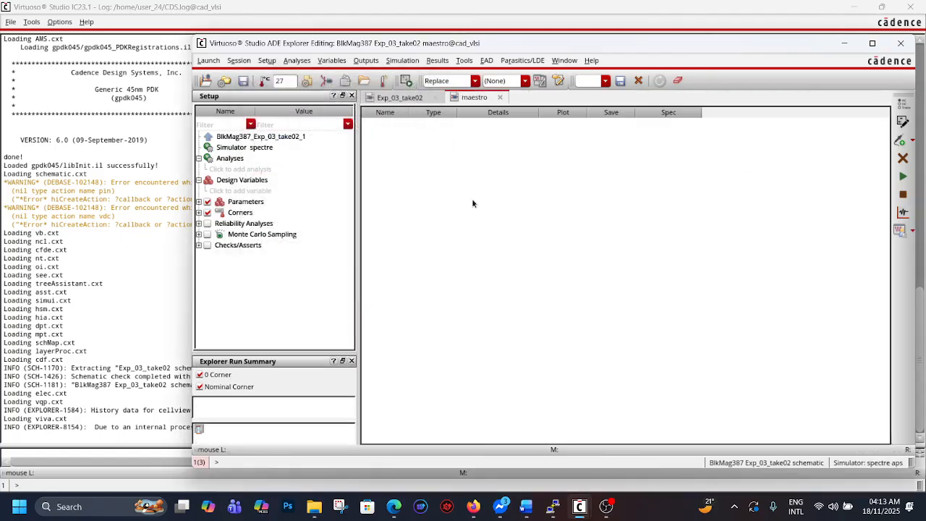
Copy the design variables from the cellview and set vsd to 1.8
{"action": "left_click", "coordinate": [332, 61]}
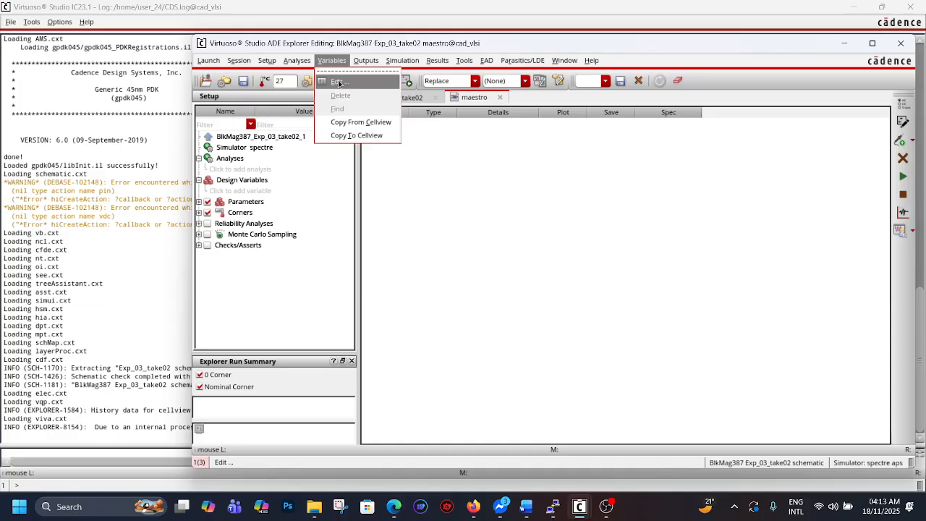
{"action": "left_click", "coordinate": [337, 81]}
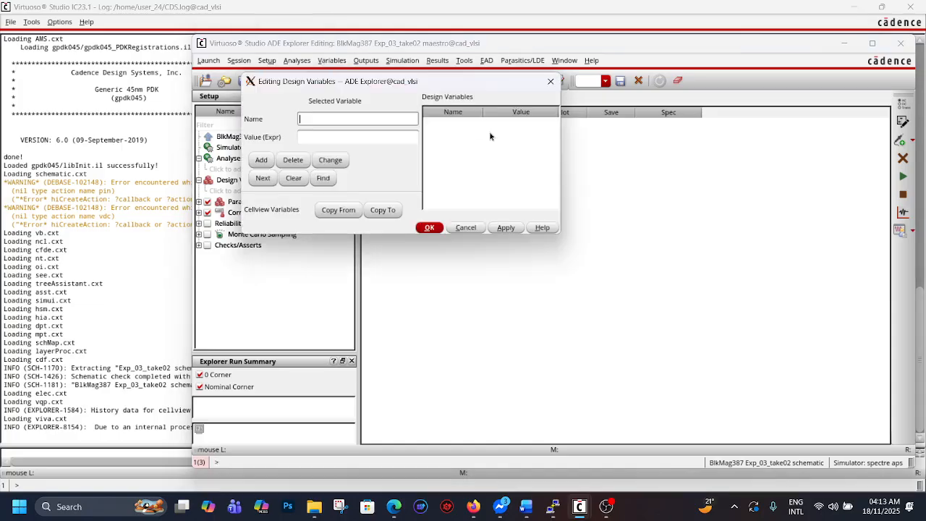
{"action": "left_click", "coordinate": [339, 211]}
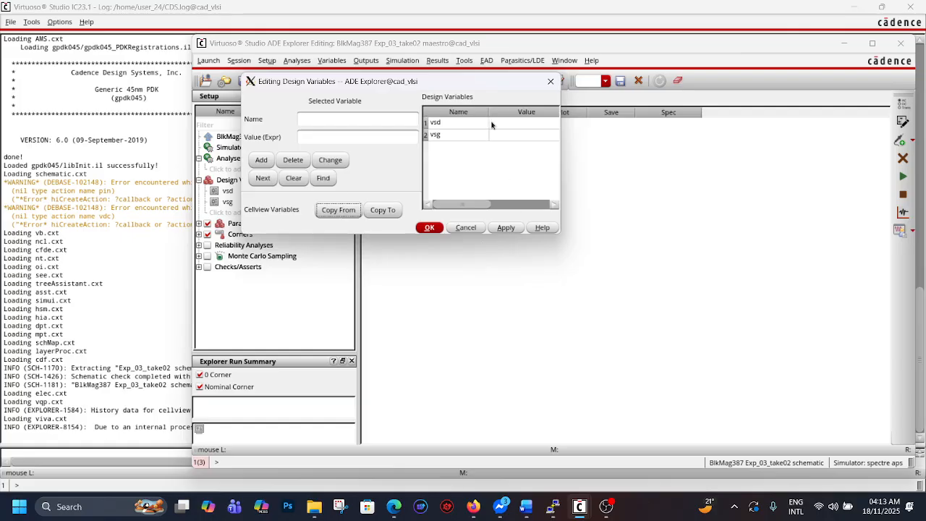
{"action": "left_click", "coordinate": [520, 126]}
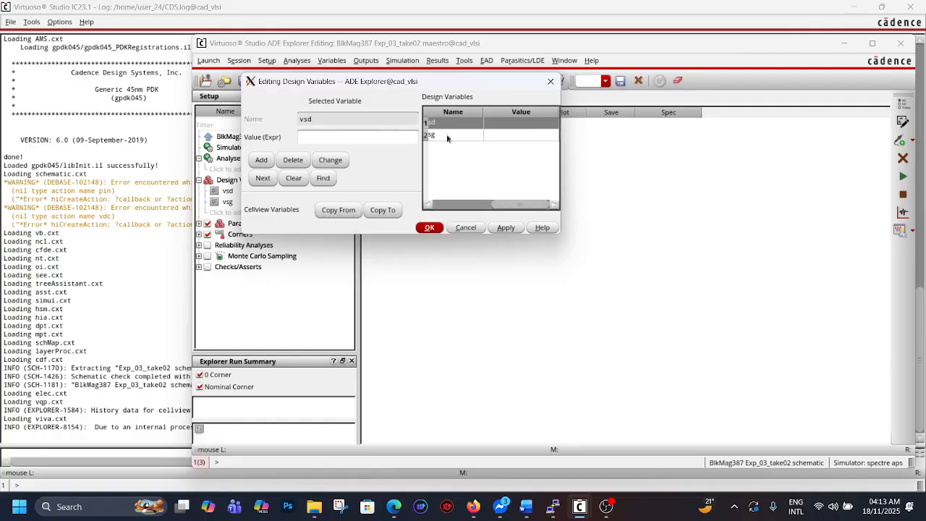
{"action": "left_click", "coordinate": [382, 138]}
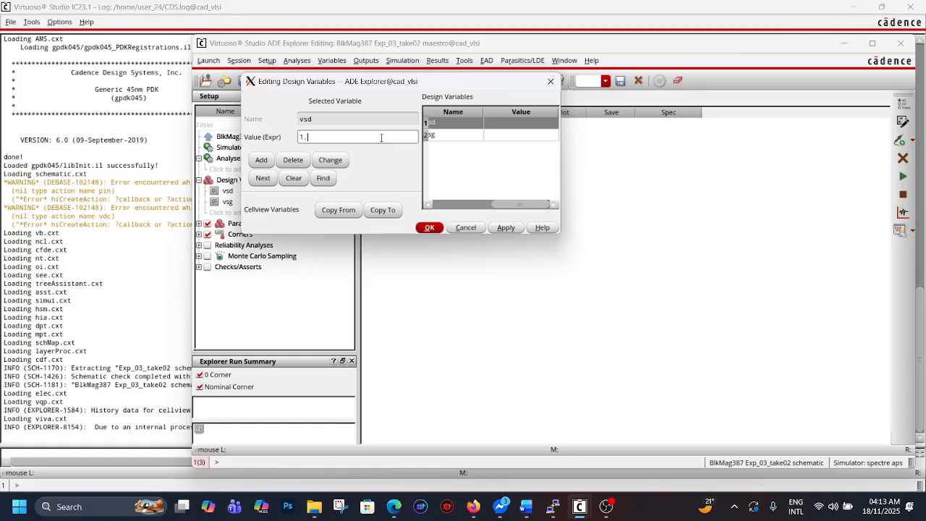
{"action": "key", "text": "Return"}
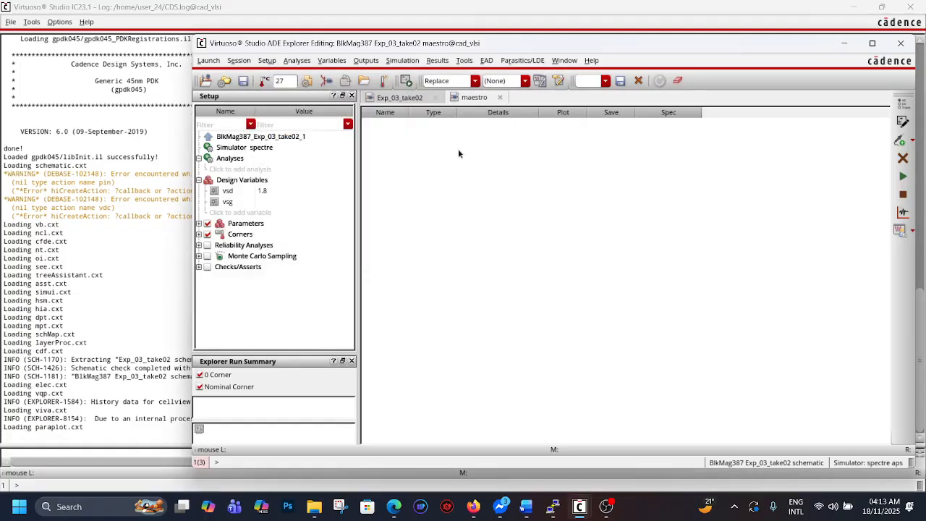
Set the design variable vsg to 1.8
{"action": "left_click", "coordinate": [334, 62]}
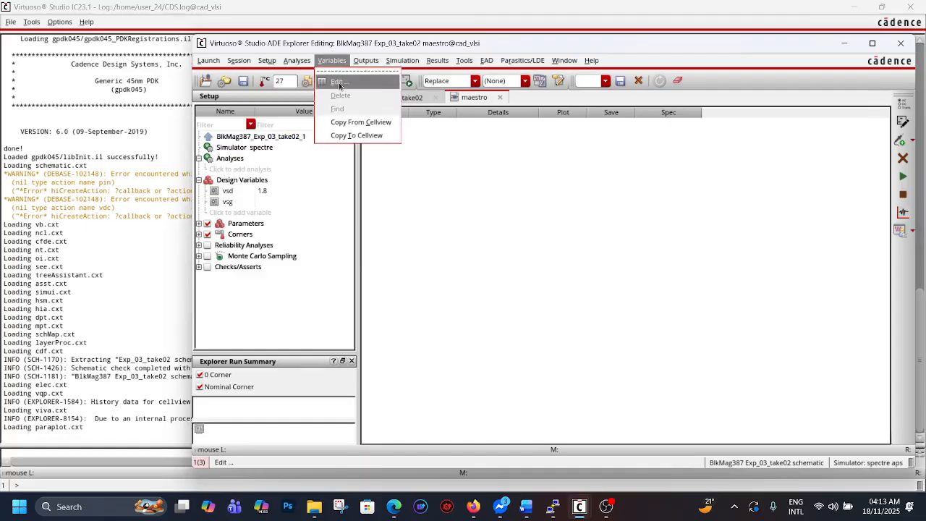
{"action": "left_click", "coordinate": [340, 77]}
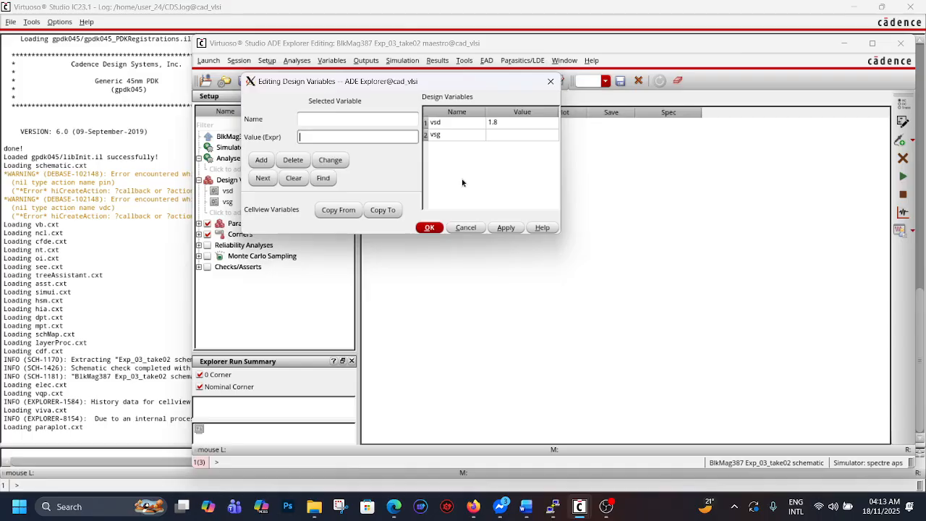
{"action": "left_click", "coordinate": [497, 136]}
{"action": "left_click", "coordinate": [322, 136]}
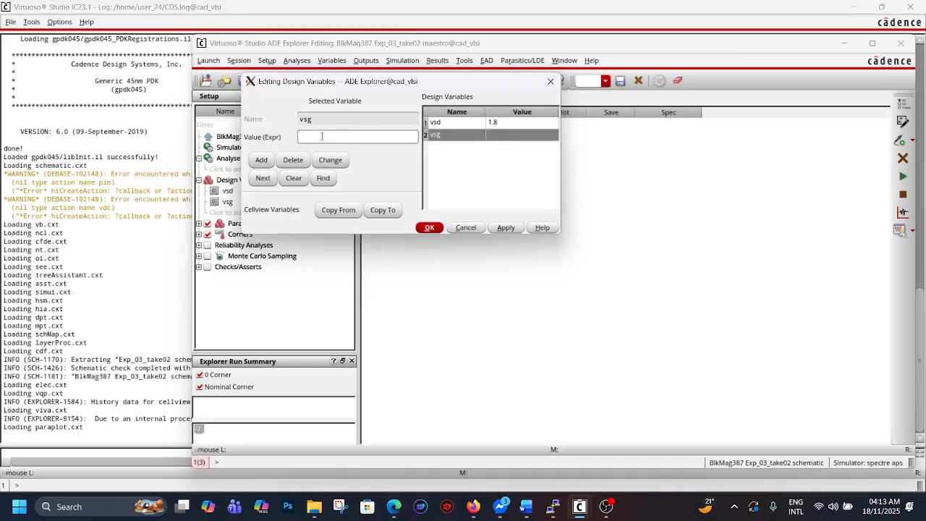
{"action": "left_click", "coordinate": [507, 229]}
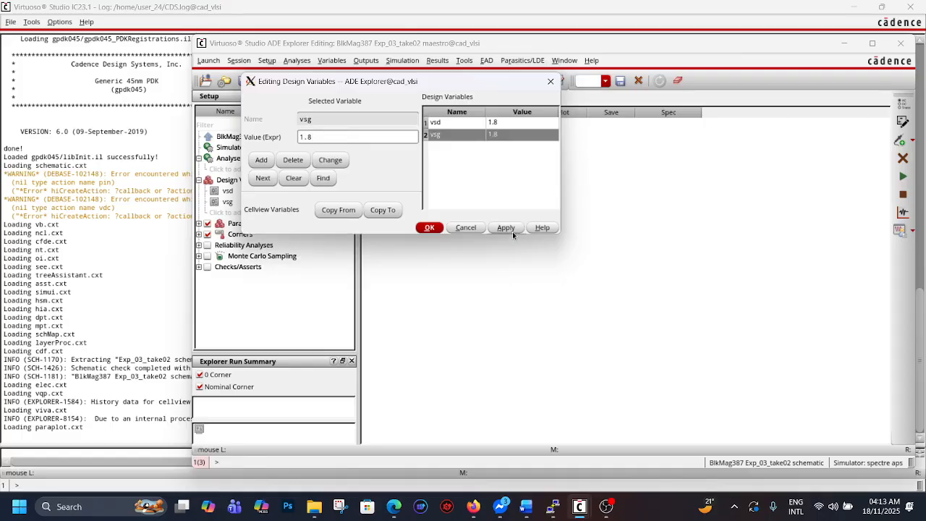
{"action": "left_click", "coordinate": [430, 228]}
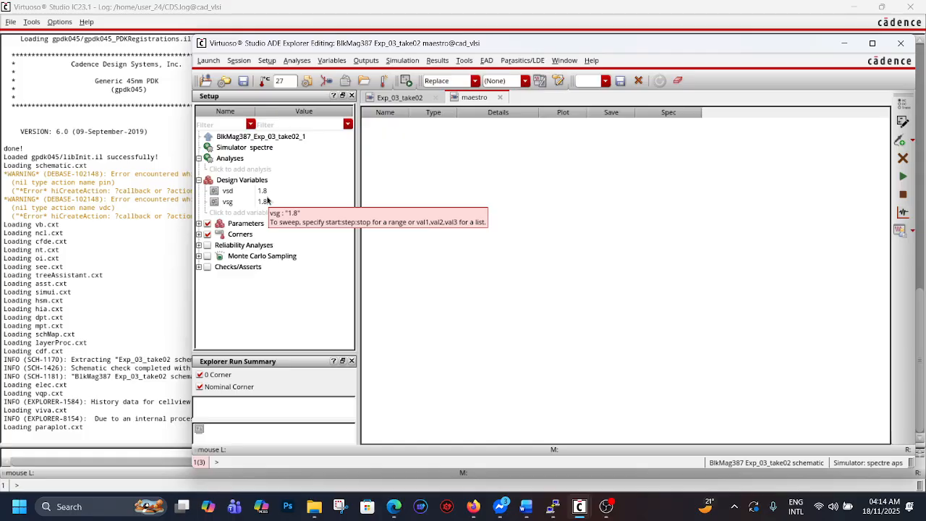
{"action": "left_click", "coordinate": [303, 63]}
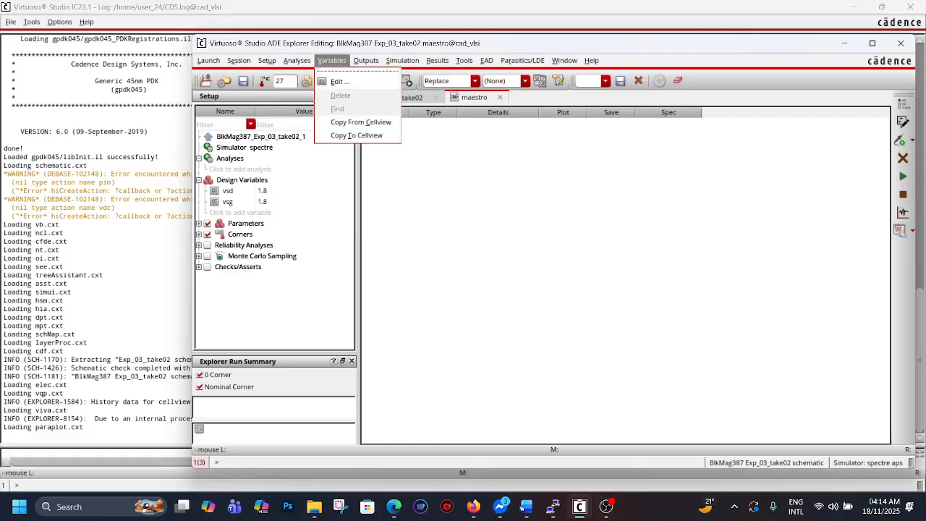
{"action": "left_click", "coordinate": [606, 507]}
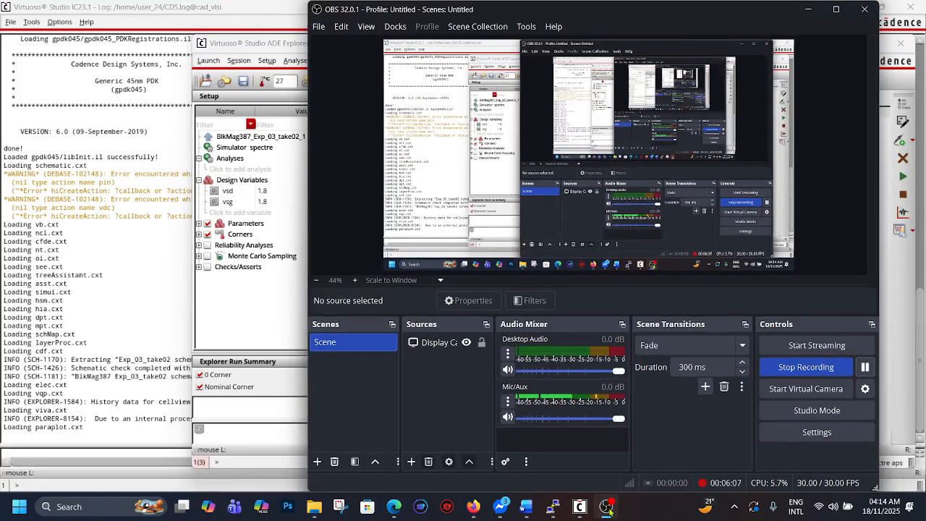
{"action": "left_click", "coordinate": [607, 507]}
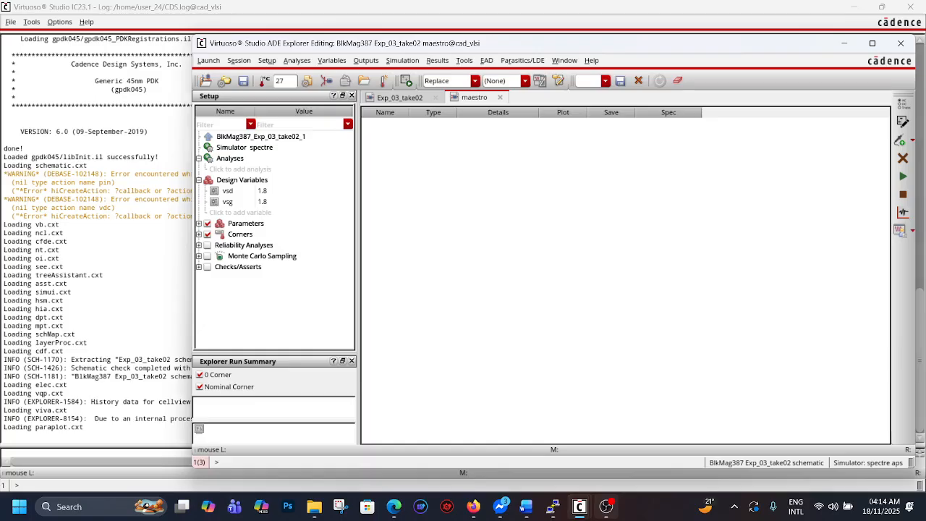
{"action": "left_click", "coordinate": [606, 507]}
{"action": "left_click", "coordinate": [607, 506]}
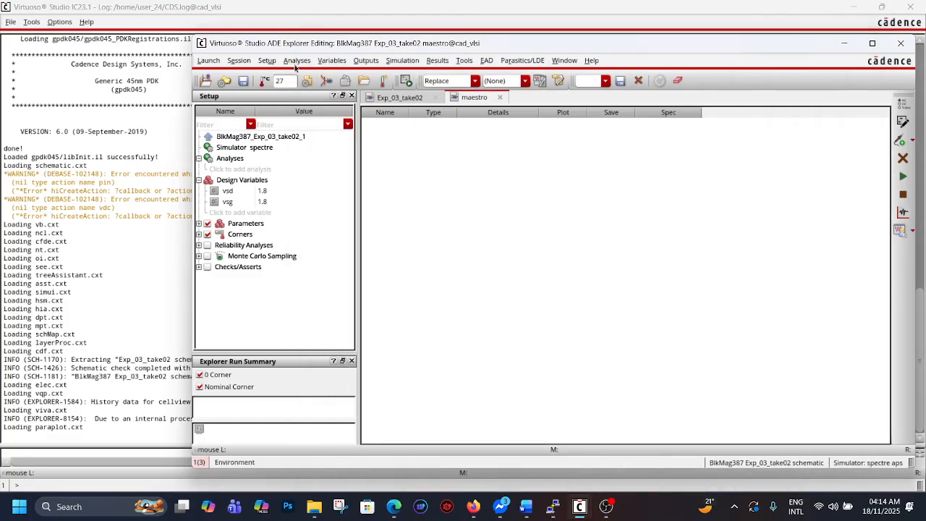
Configure a dc analysis that saves the DC operating point and sweeps the design variable vsd
{"action": "left_click", "coordinate": [297, 62]}
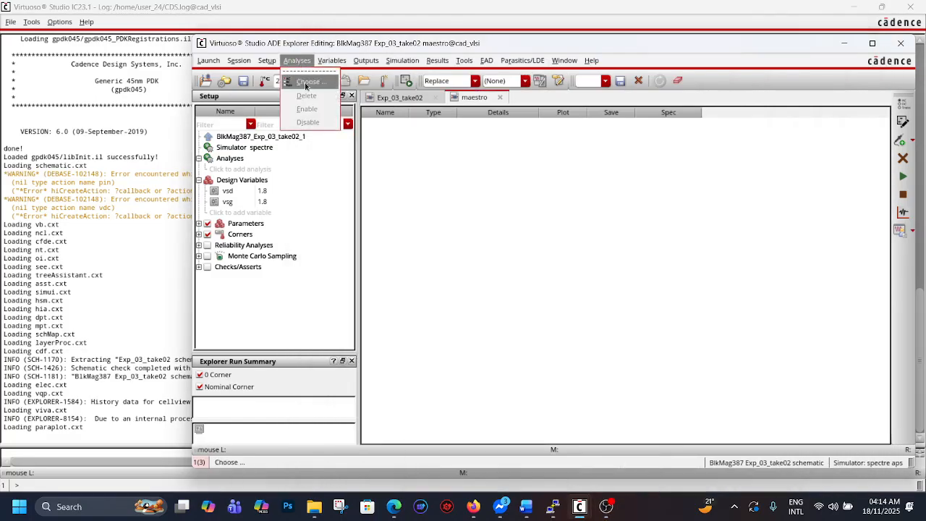
{"action": "left_click", "coordinate": [306, 82]}
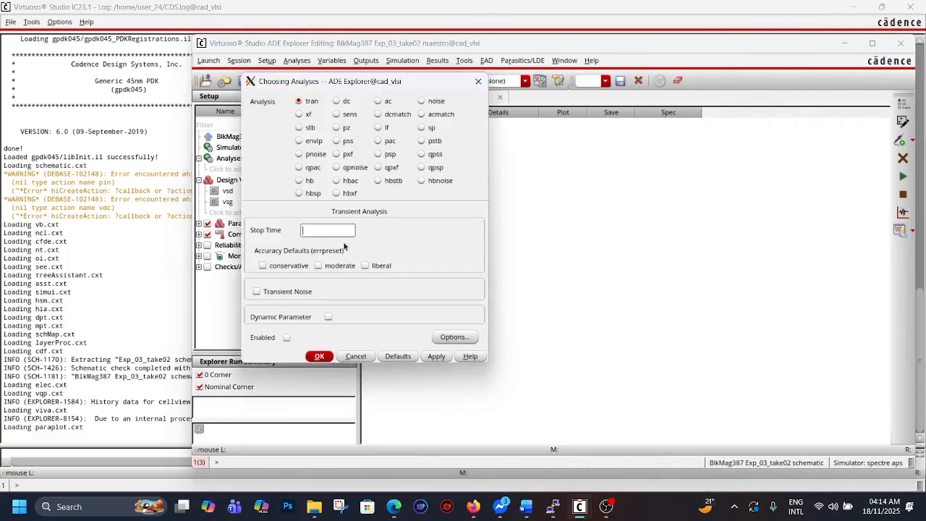
{"action": "left_click", "coordinate": [337, 103]}
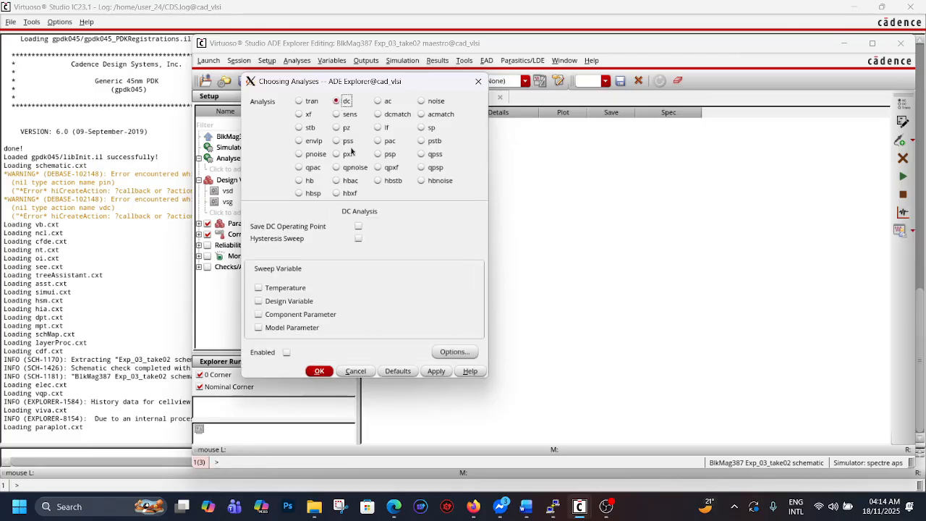
{"action": "left_click", "coordinate": [358, 227]}
{"action": "left_click", "coordinate": [259, 301]}
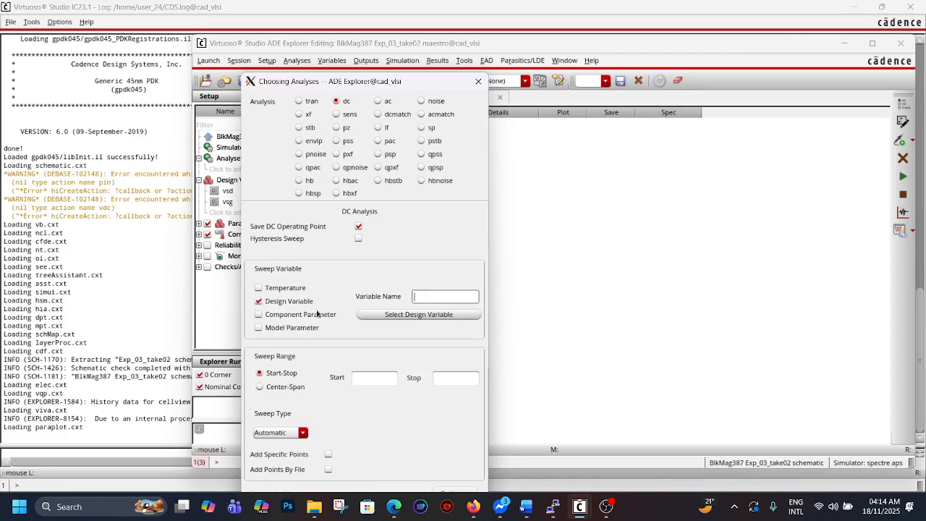
{"action": "left_click", "coordinate": [439, 316]}
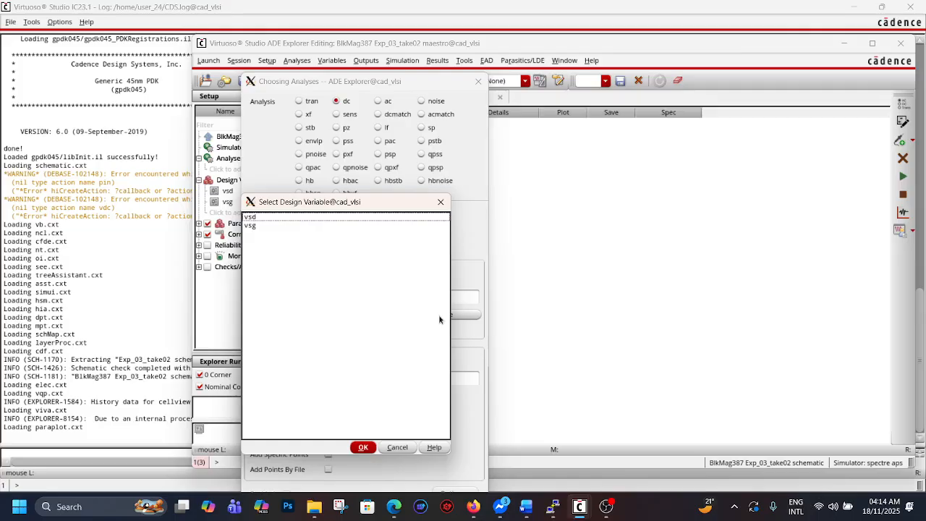
{"action": "left_click", "coordinate": [268, 219]}
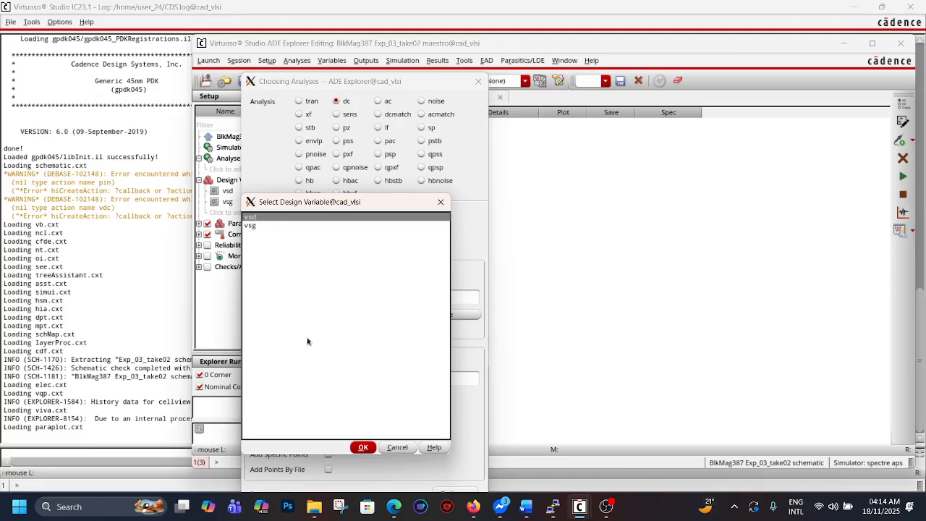
{"action": "left_click", "coordinate": [364, 448]}
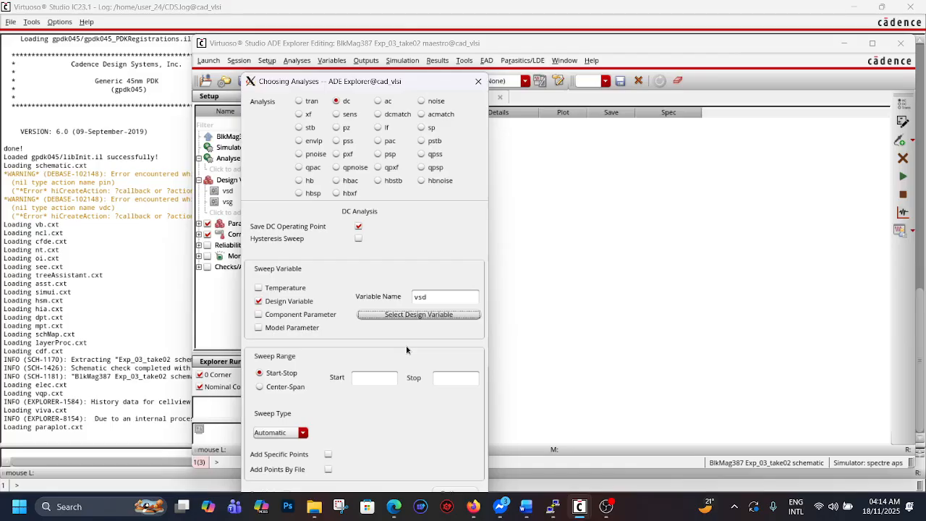
Set the vsd sweep range from 0 to 2 with automatic sweep type and add the dc analysis to the setup
{"action": "left_click", "coordinate": [379, 378]}
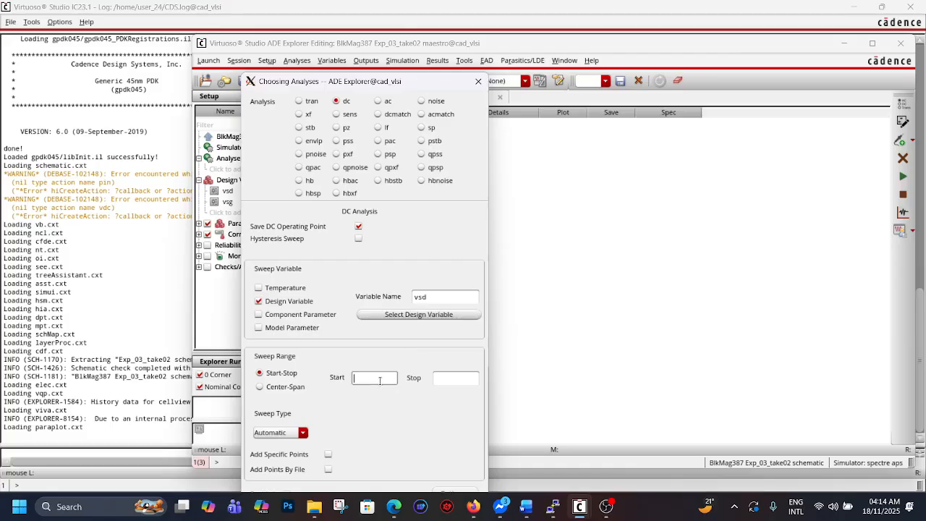
{"action": "left_click", "coordinate": [463, 380]}
{"action": "type", "text": "2"}
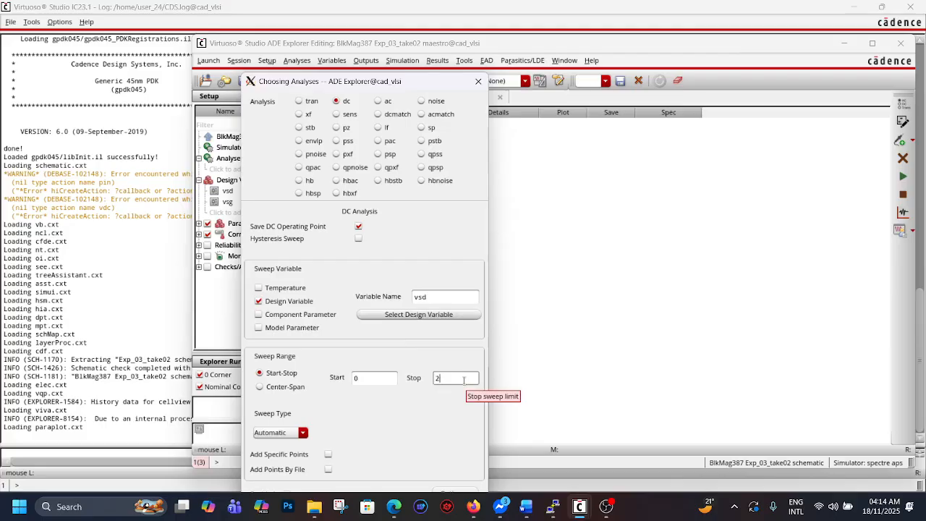
{"action": "left_click_drag", "start_coordinate": [405, 86], "coordinate": [505, 25]}
{"action": "left_click", "coordinate": [537, 451]}
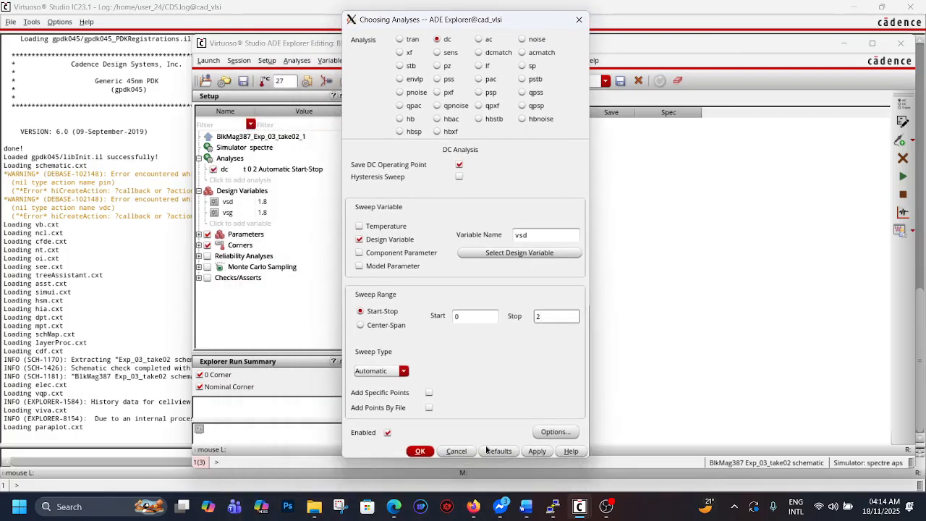
{"action": "left_click", "coordinate": [421, 451]}
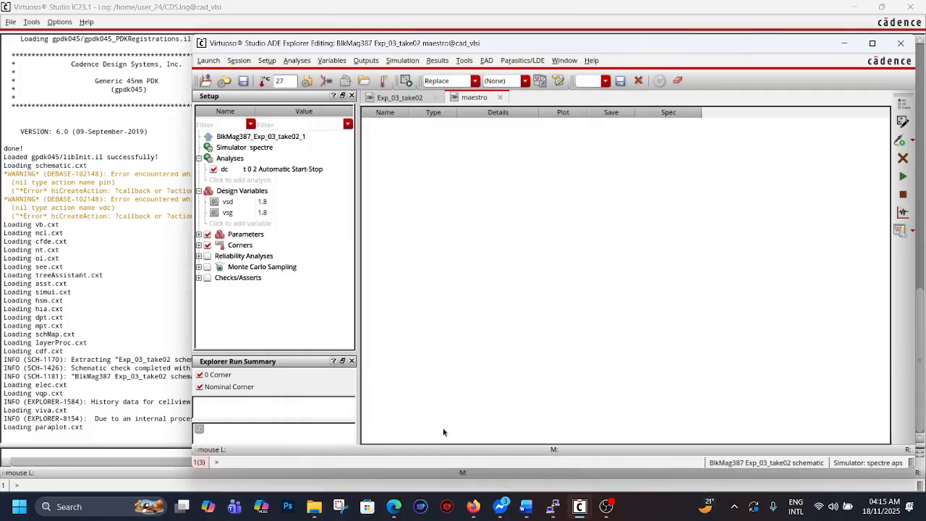
Select the PMOS transistor's source terminal on the schematic as an output to plot
{"action": "left_click", "coordinate": [374, 61]}
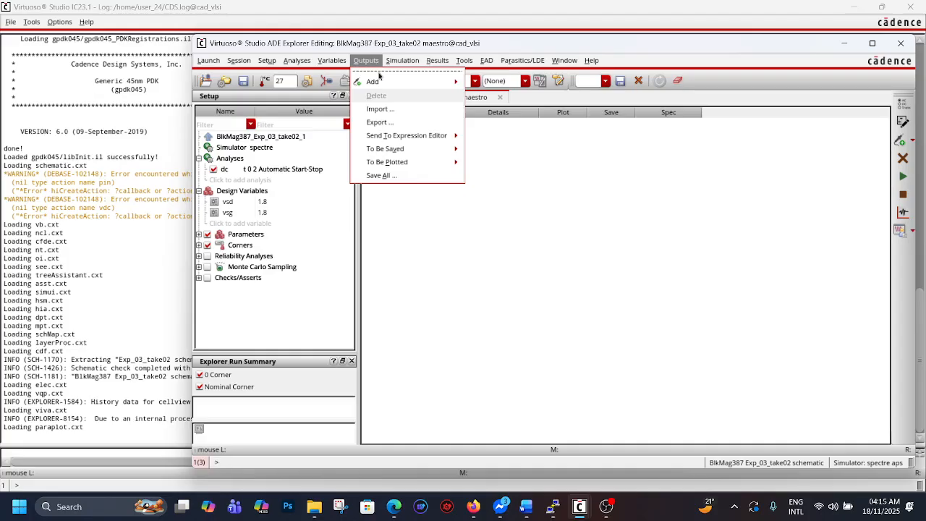
{"action": "left_click", "coordinate": [397, 163]}
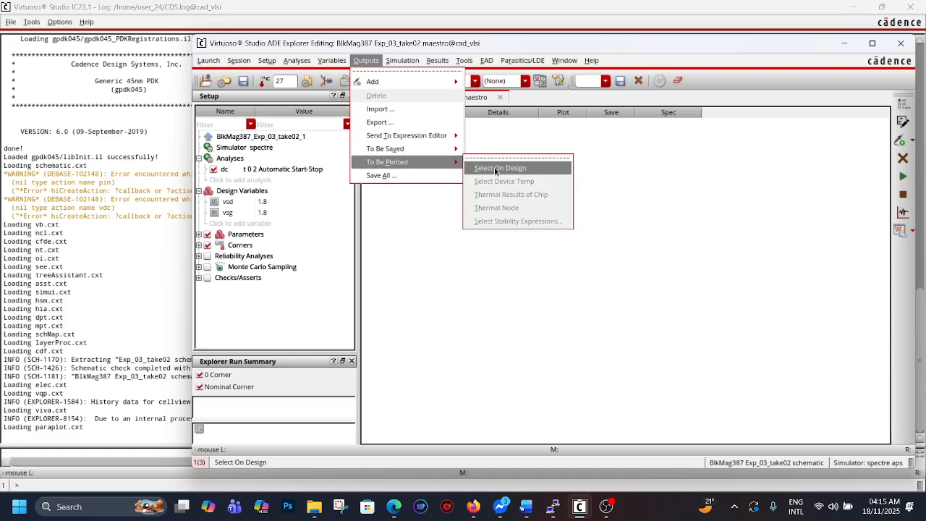
{"action": "left_click", "coordinate": [496, 169]}
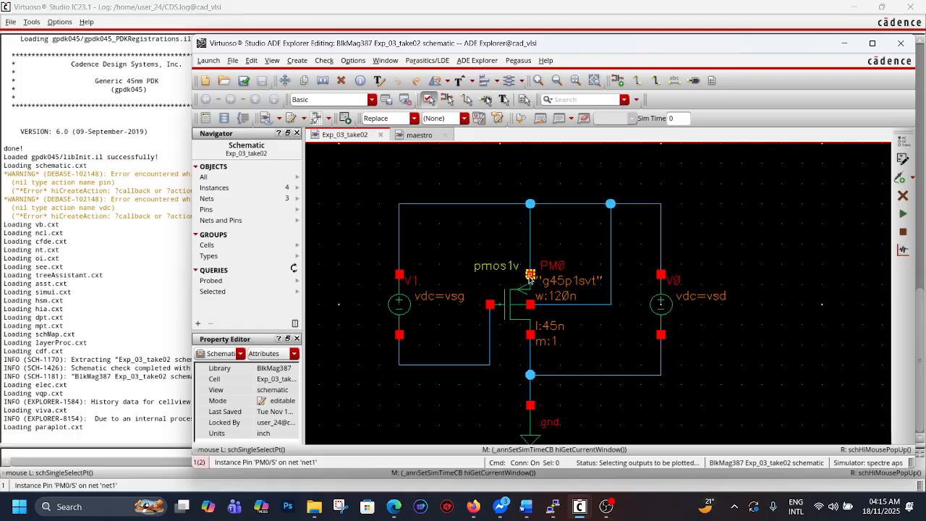
{"action": "left_click", "coordinate": [530, 275]}
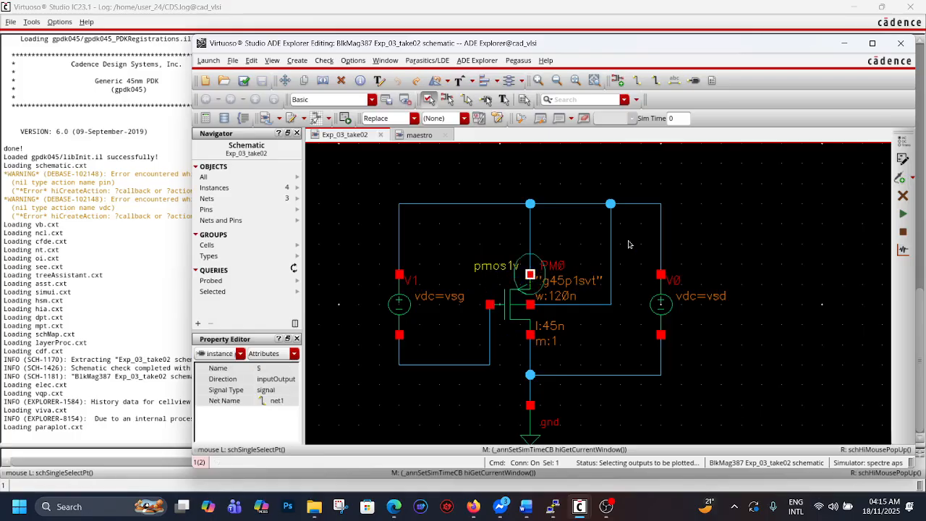
Run the dc simulation and enlarge the resulting plot of the PMOS source current against vsd to full screen
{"action": "left_click", "coordinate": [904, 219]}
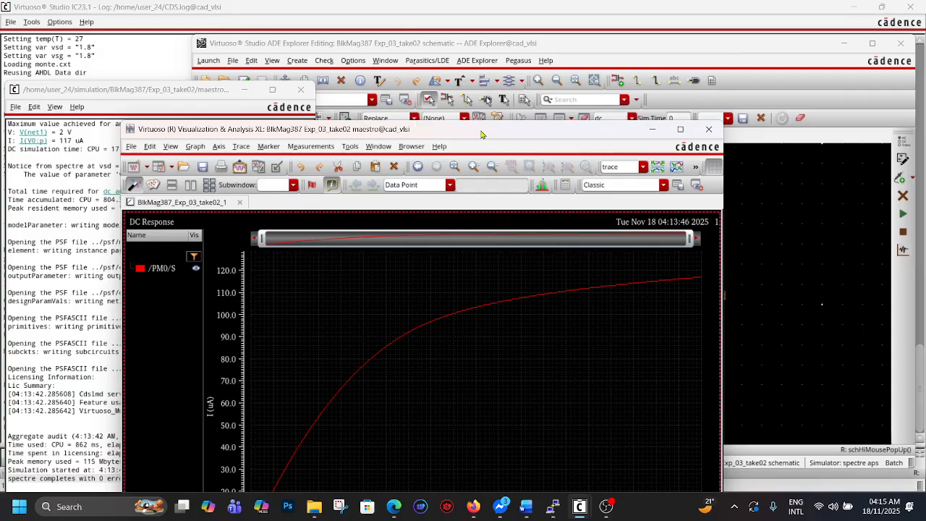
{"action": "left_click_drag", "start_coordinate": [473, 133], "coordinate": [545, 3]}
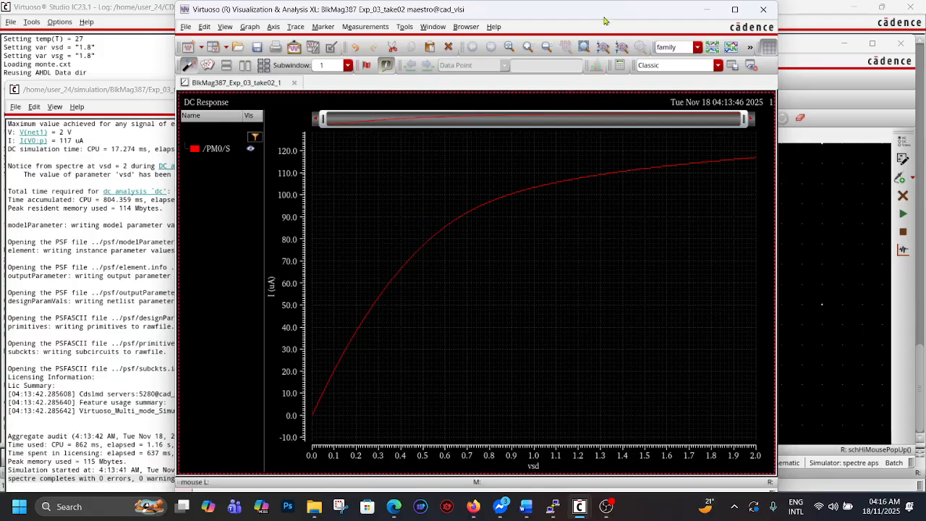
{"action": "left_click_drag", "start_coordinate": [605, 20], "coordinate": [457, 349]}
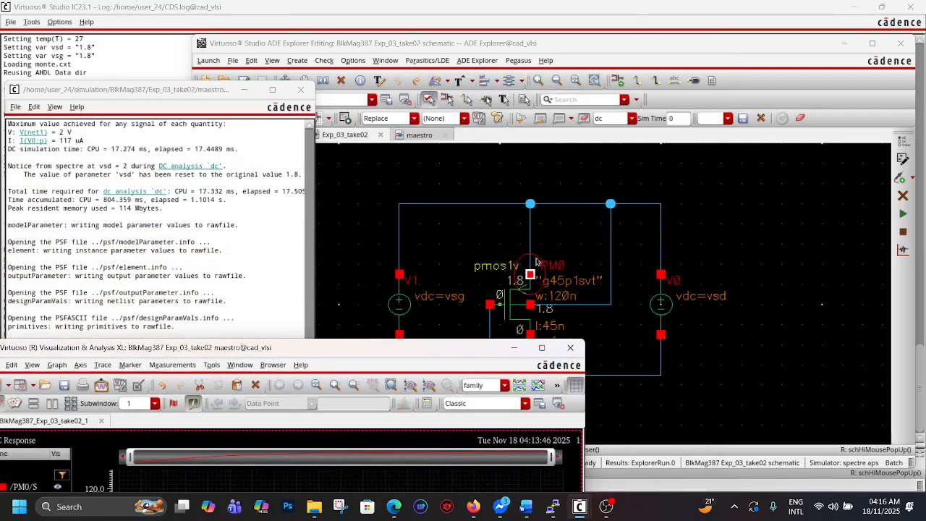
{"action": "left_click_drag", "start_coordinate": [360, 348], "coordinate": [558, 66]}
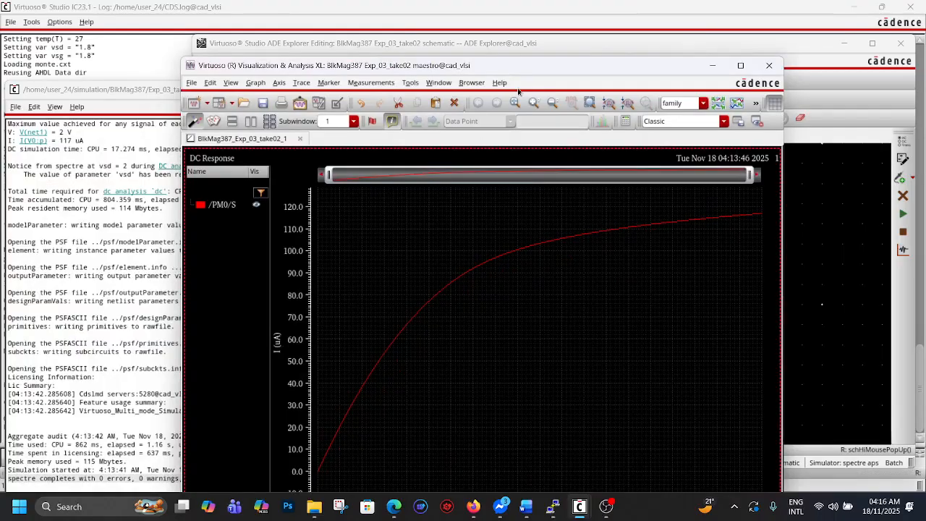
{"action": "left_click_drag", "start_coordinate": [539, 58], "coordinate": [576, 3]}
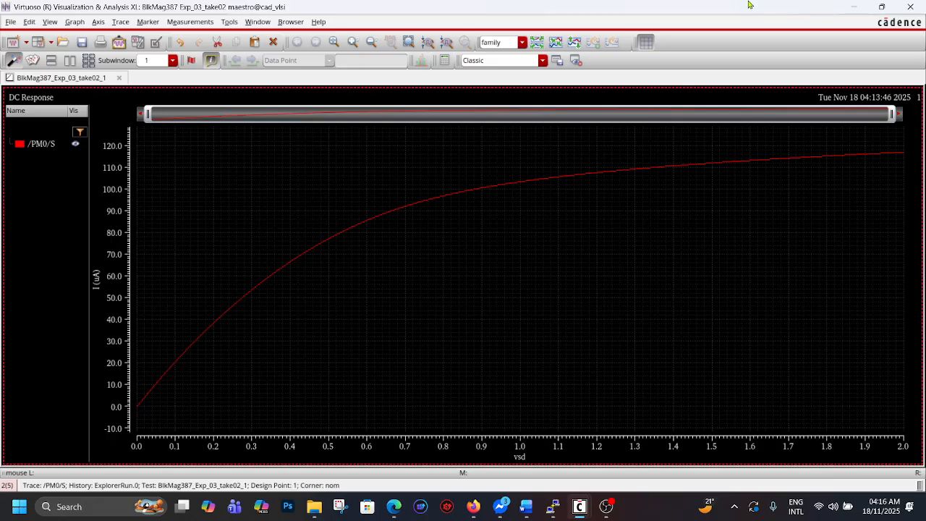
Restore the waveform window to its smaller size and close it
{"action": "left_click", "coordinate": [882, 7]}
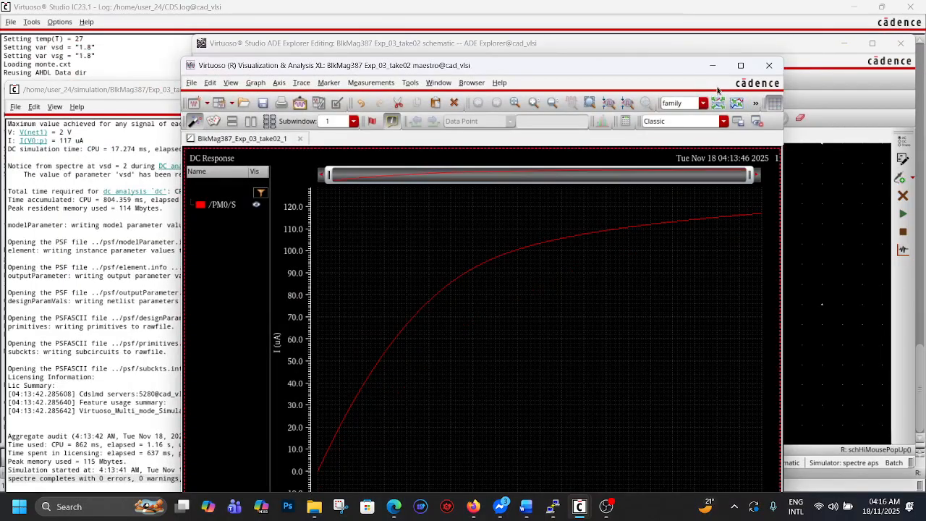
{"action": "left_click_drag", "start_coordinate": [532, 66], "coordinate": [534, 23]}
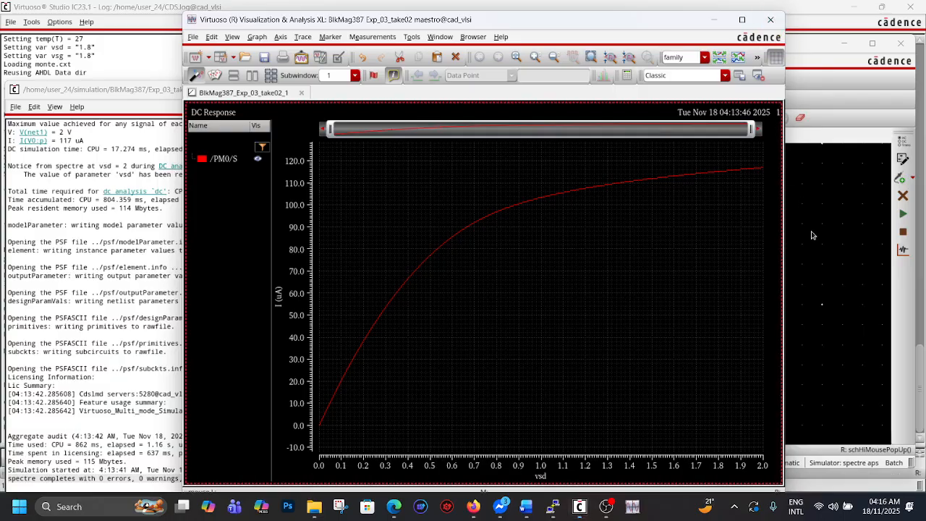
{"action": "left_click", "coordinate": [772, 20]}
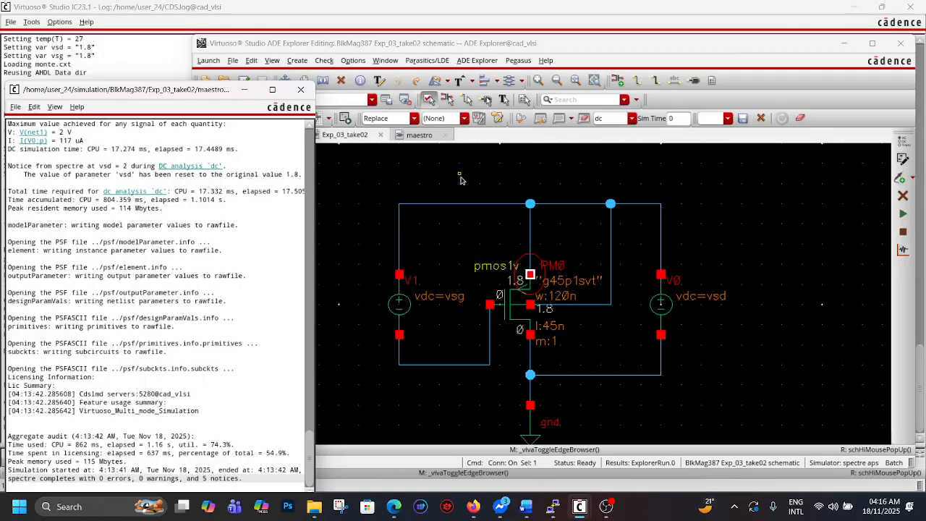
Open the parameterization of the design variable vsg in the maestro setup and add a From/To specification
{"action": "left_click", "coordinate": [422, 138]}
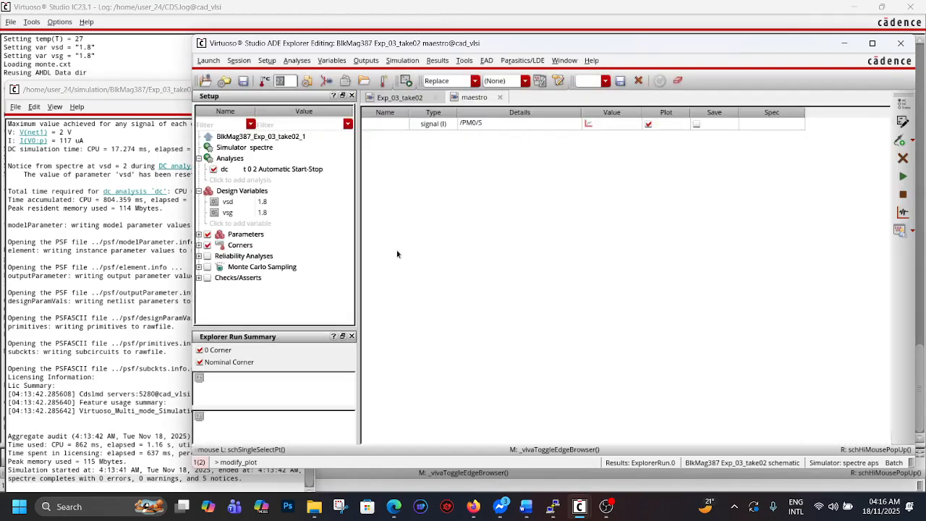
{"action": "left_click", "coordinate": [269, 215]}
{"action": "left_click", "coordinate": [269, 213]}
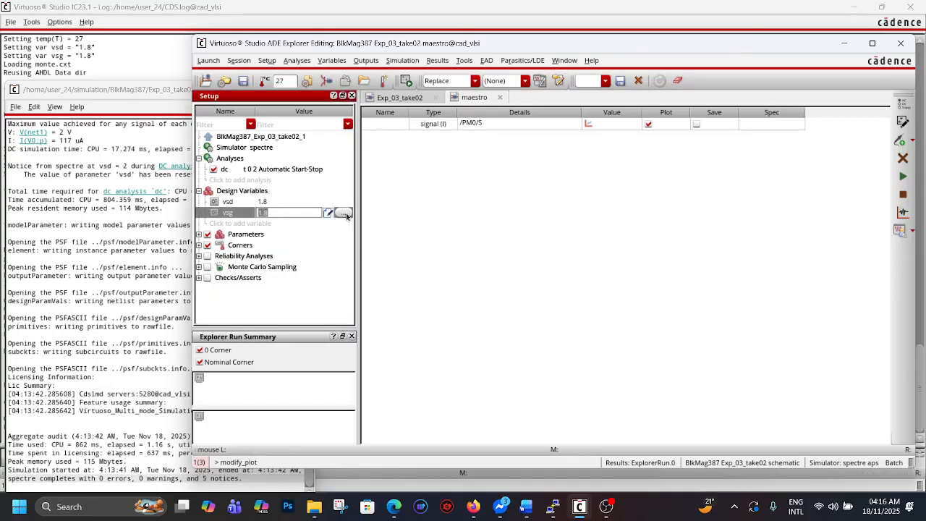
{"action": "left_click", "coordinate": [345, 213]}
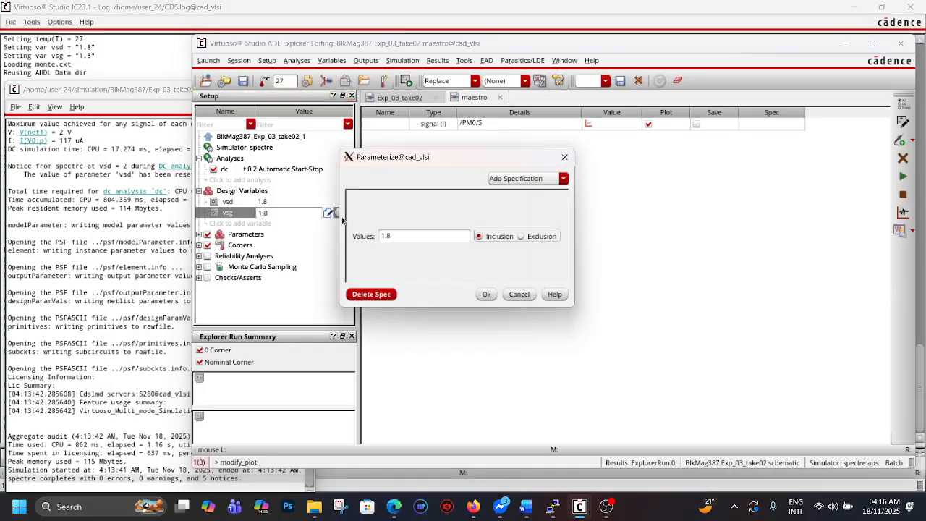
{"action": "left_click", "coordinate": [536, 181]}
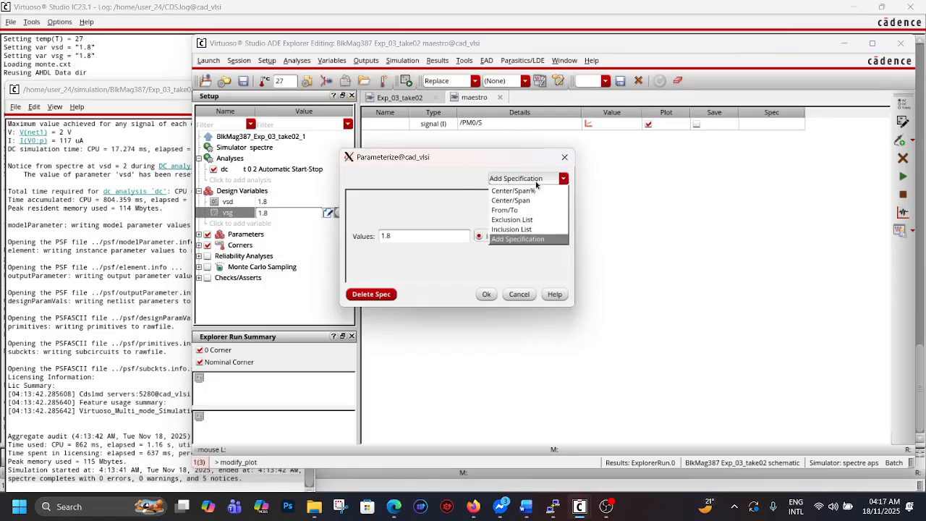
{"action": "left_click", "coordinate": [512, 211]}
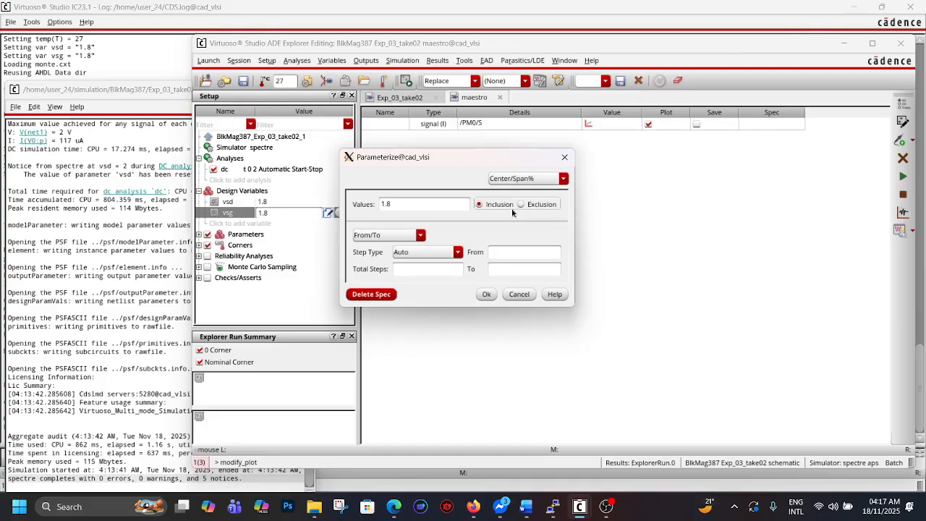
Set the vsg From/To range from 1.5 to 3.2 with 7 total steps and apply it
{"action": "left_click", "coordinate": [513, 252]}
{"action": "left_click", "coordinate": [513, 267]}
{"action": "left_click", "coordinate": [420, 272]}
{"action": "left_click", "coordinate": [434, 269]}
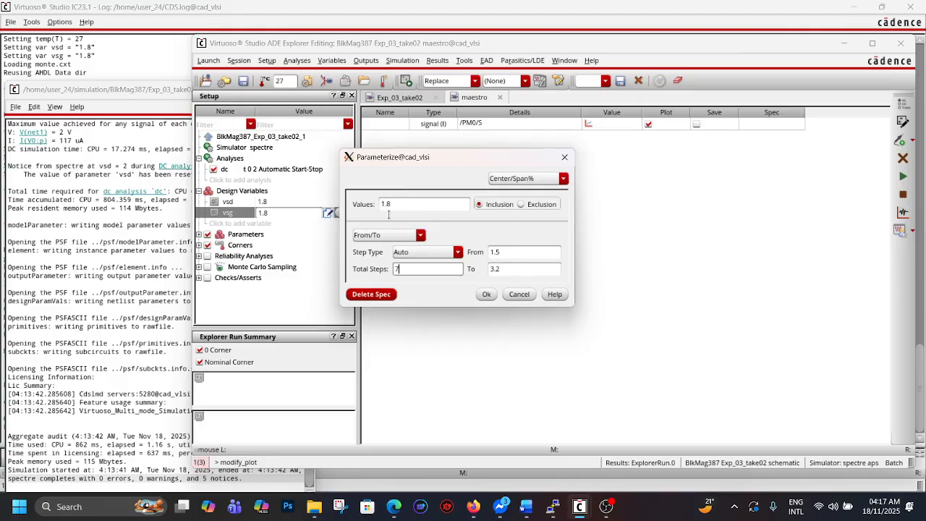
{"action": "left_click", "coordinate": [488, 296]}
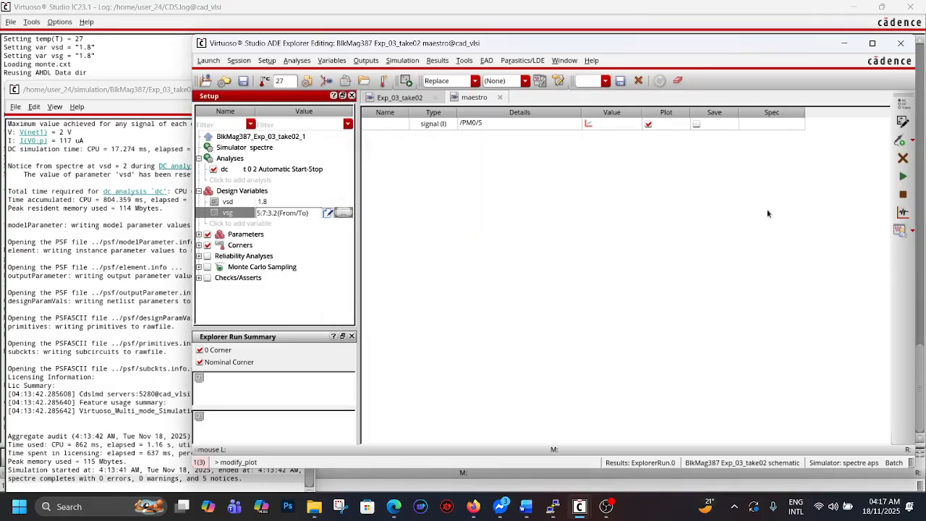
Run the parametric simulation, inspect the family of source current curves against vsd, and return to the maestro setup
{"action": "left_click", "coordinate": [750, 193]}
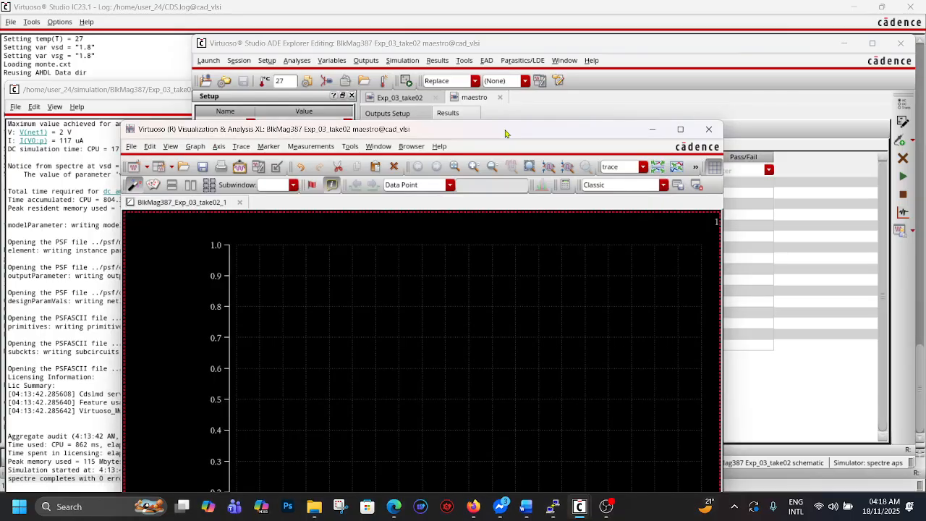
{"action": "double_click", "coordinate": [504, 136]}
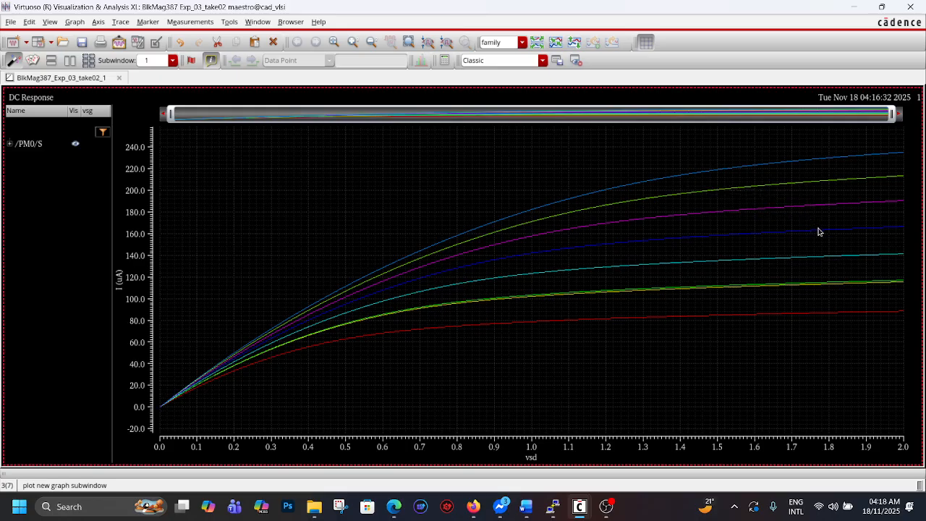
{"action": "mouse_move", "coordinate": [833, 261]}
{"action": "mouse_move", "coordinate": [785, 288]}
{"action": "left_click", "coordinate": [878, 6]}
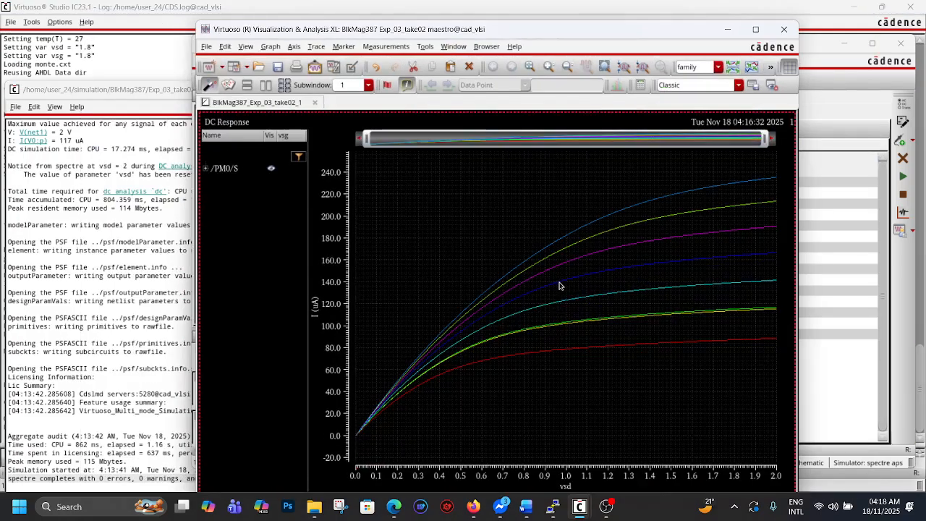
{"action": "mouse_move", "coordinate": [557, 289]}
{"action": "left_click", "coordinate": [840, 111]}
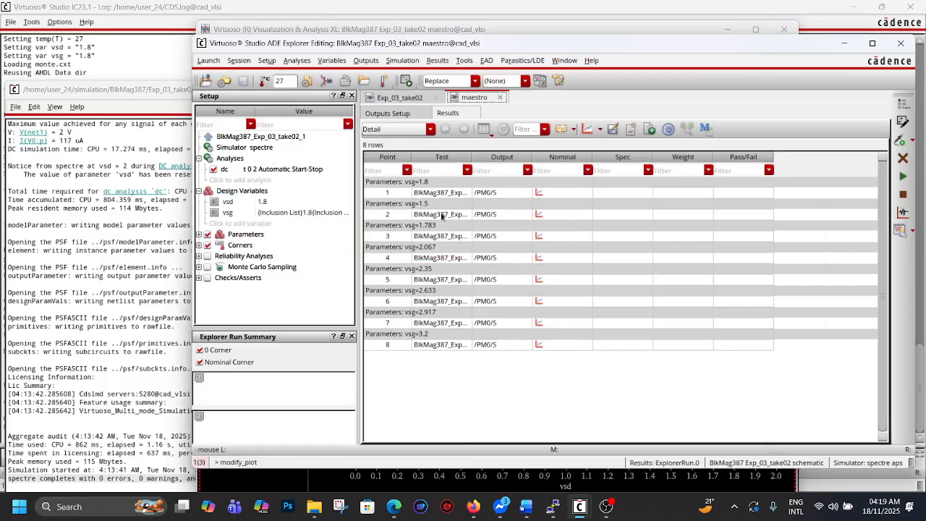
Replace the vsg parametric specification with the single value 1.8
{"action": "double_click", "coordinate": [284, 213]}
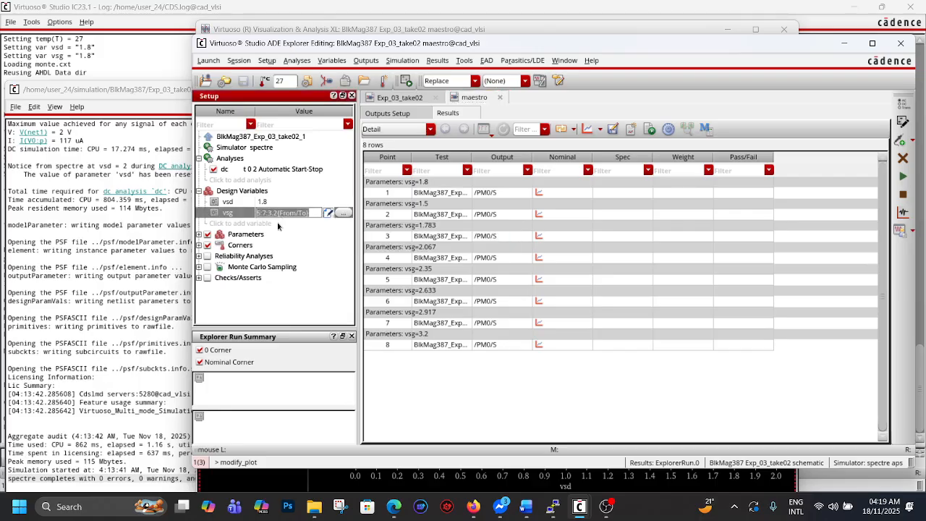
{"action": "type", "text": "1.8"}
{"action": "left_click", "coordinate": [343, 213]}
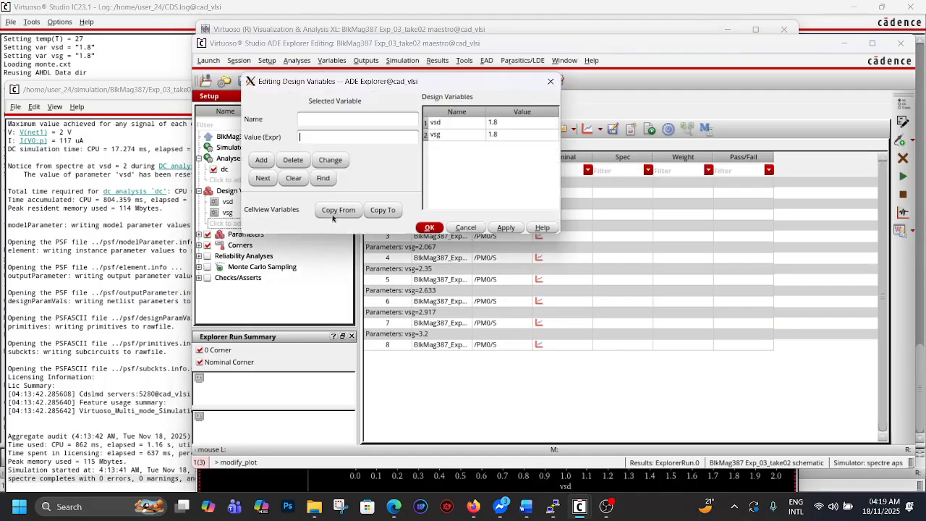
{"action": "left_click", "coordinate": [467, 228]}
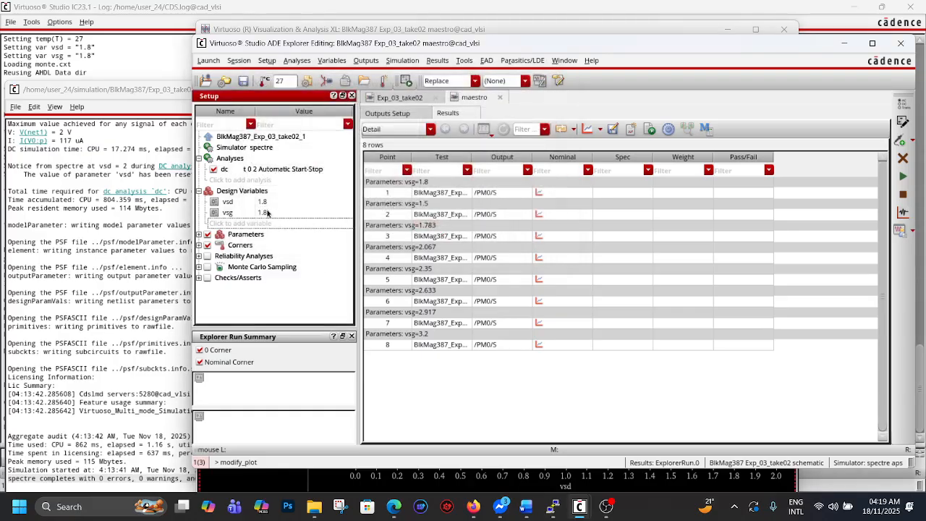
Change the dc analysis sweep variable to the design variable vsg
{"action": "left_click", "coordinate": [295, 62]}
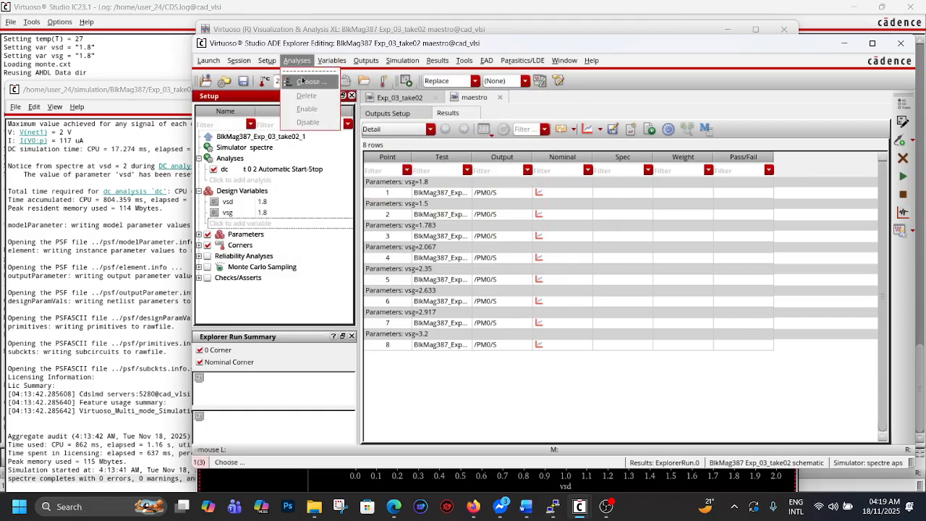
{"action": "left_click", "coordinate": [304, 83]}
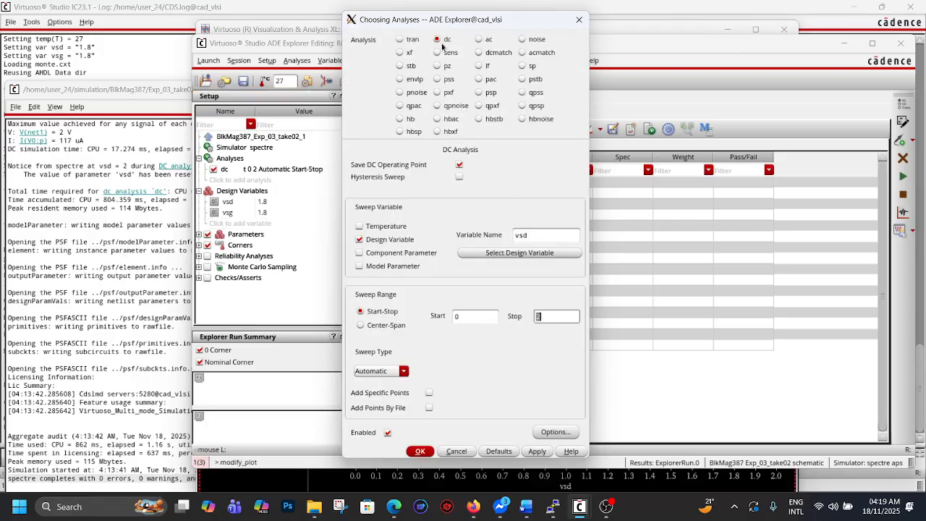
{"action": "left_click", "coordinate": [524, 253]}
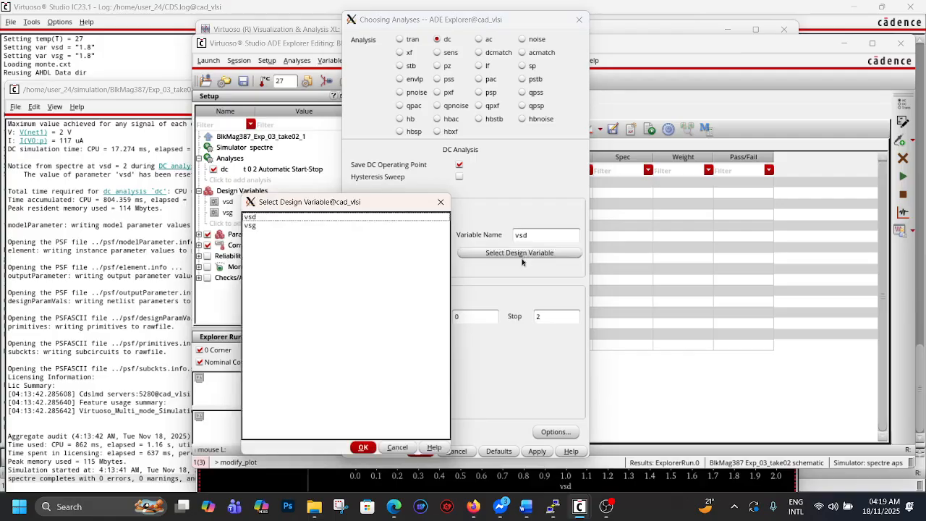
{"action": "left_click", "coordinate": [265, 224]}
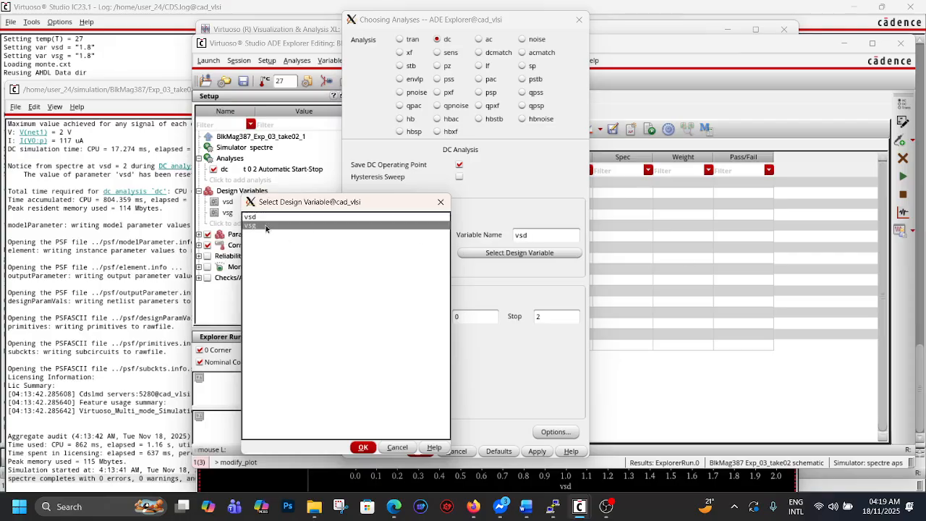
{"action": "left_click", "coordinate": [362, 448]}
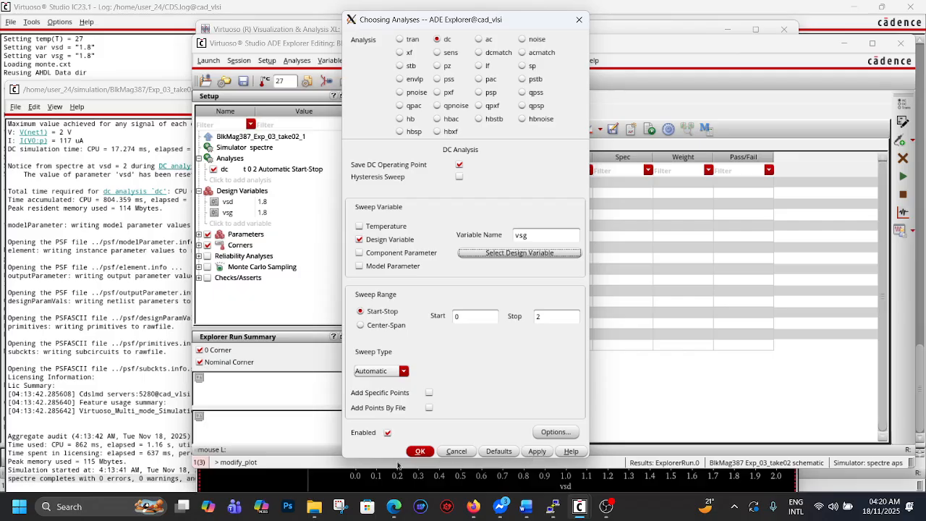
{"action": "left_click", "coordinate": [421, 452]}
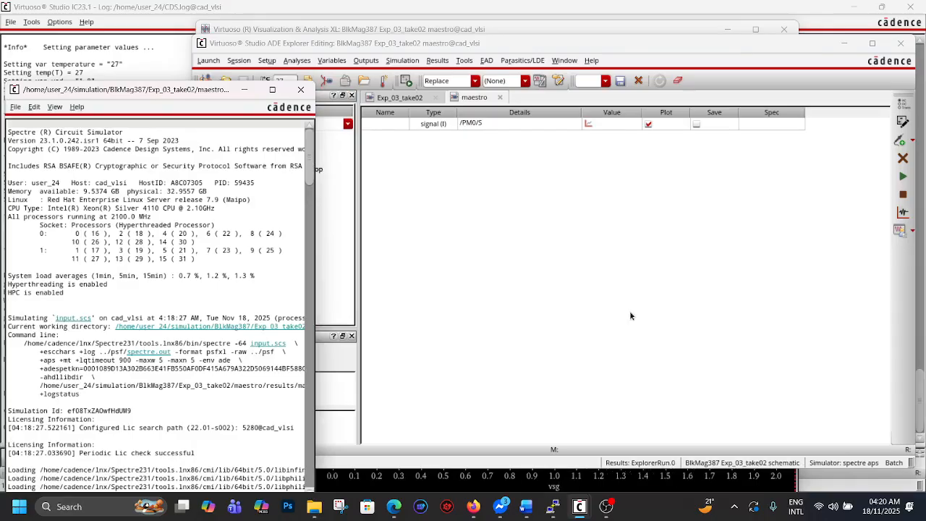
Bring up the waveform window at full screen and examine the source current curve against vsg around its turn-on point
{"action": "mouse_move", "coordinate": [591, 510]}
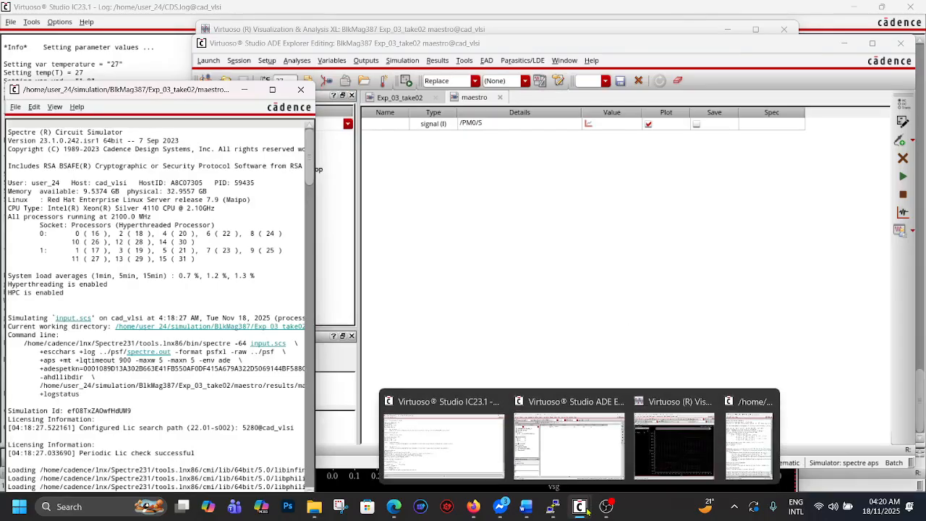
{"action": "left_click", "coordinate": [676, 458]}
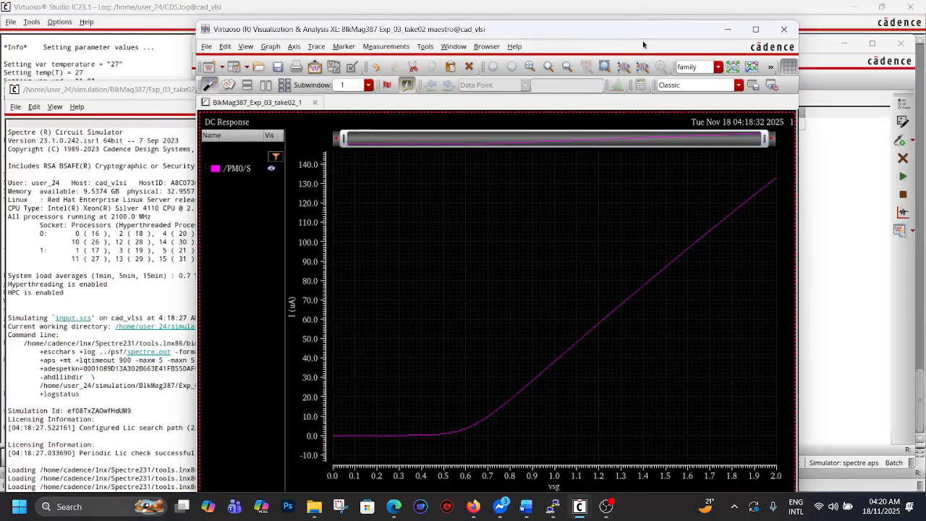
{"action": "left_click_drag", "start_coordinate": [641, 36], "coordinate": [644, 24]}
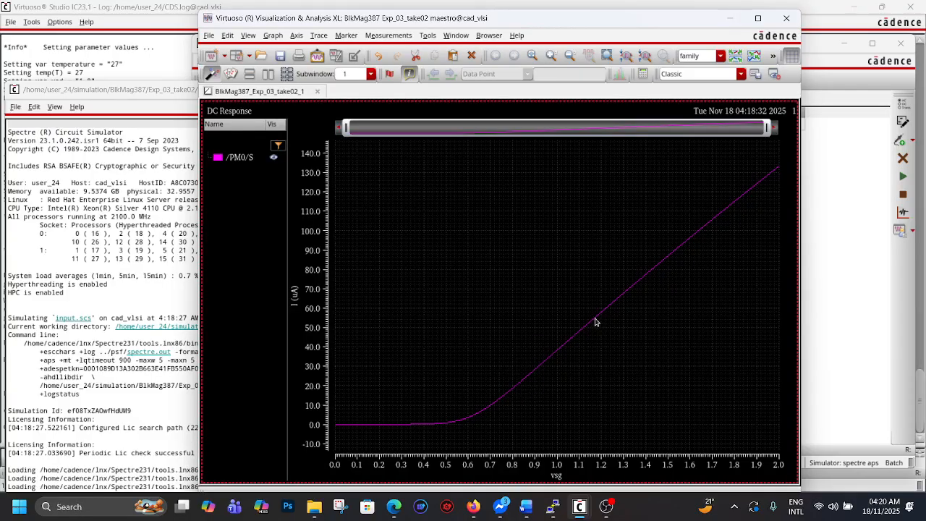
{"action": "left_click", "coordinate": [759, 17]}
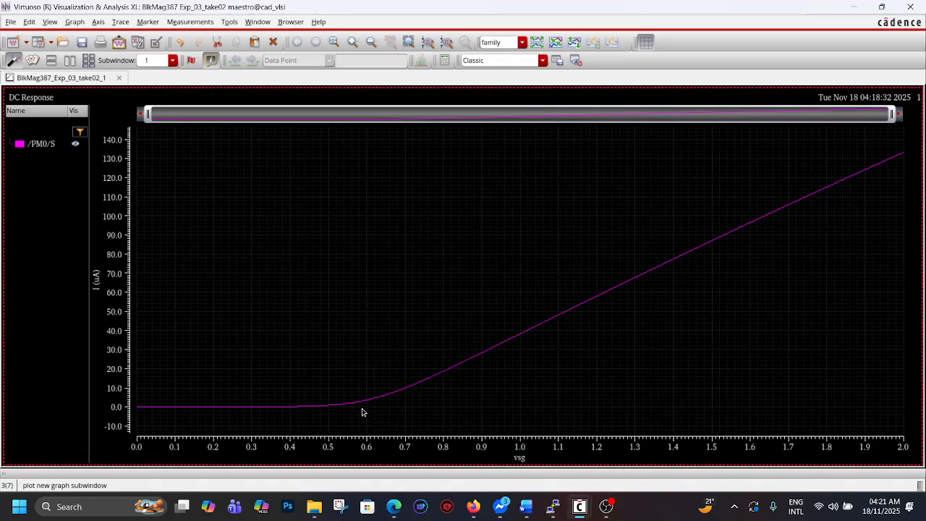
{"action": "mouse_move", "coordinate": [365, 404]}
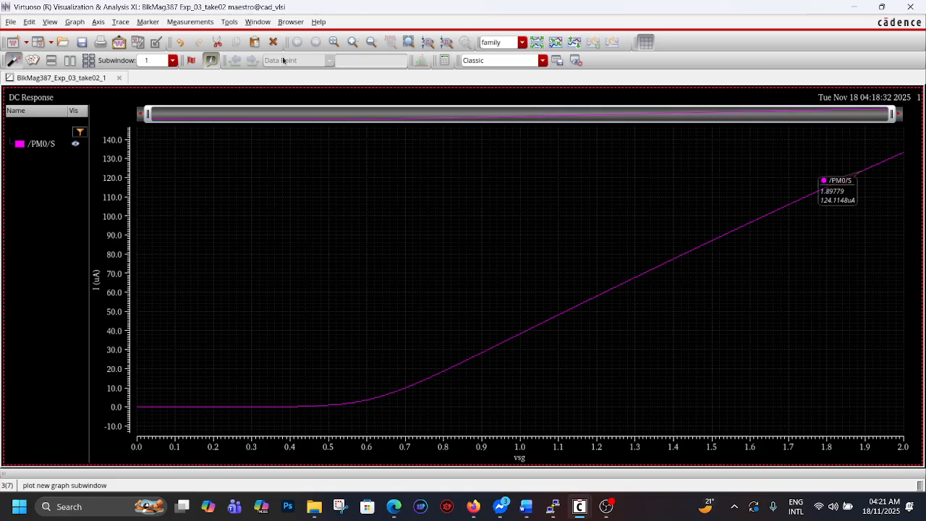
Restore the waveform window to its smaller size and switch back to the Exp_03_take02 schematic
{"action": "left_click", "coordinate": [884, 8]}
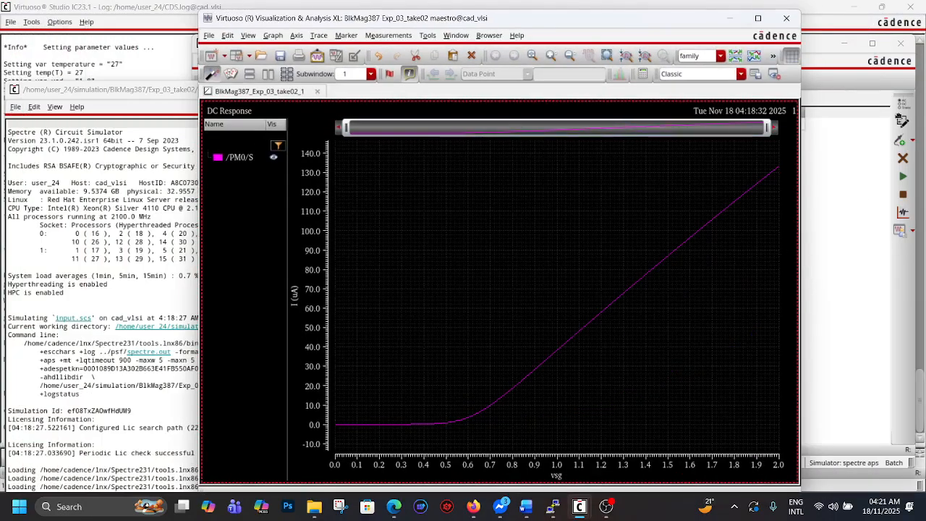
{"action": "left_click", "coordinate": [852, 209]}
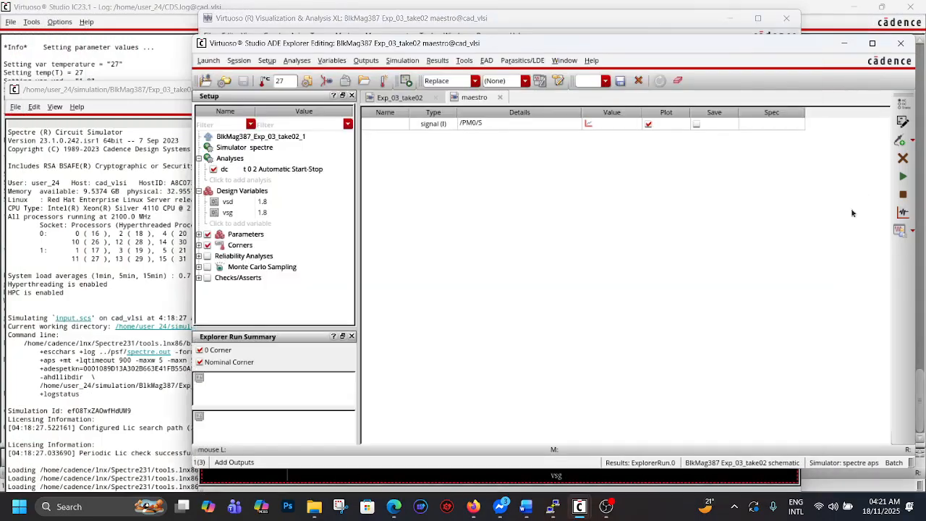
{"action": "left_click", "coordinate": [402, 99]}
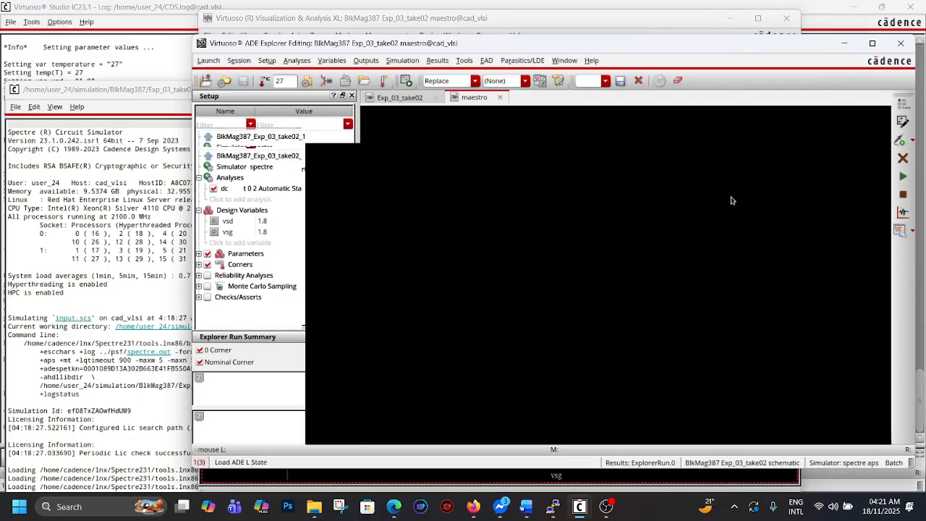